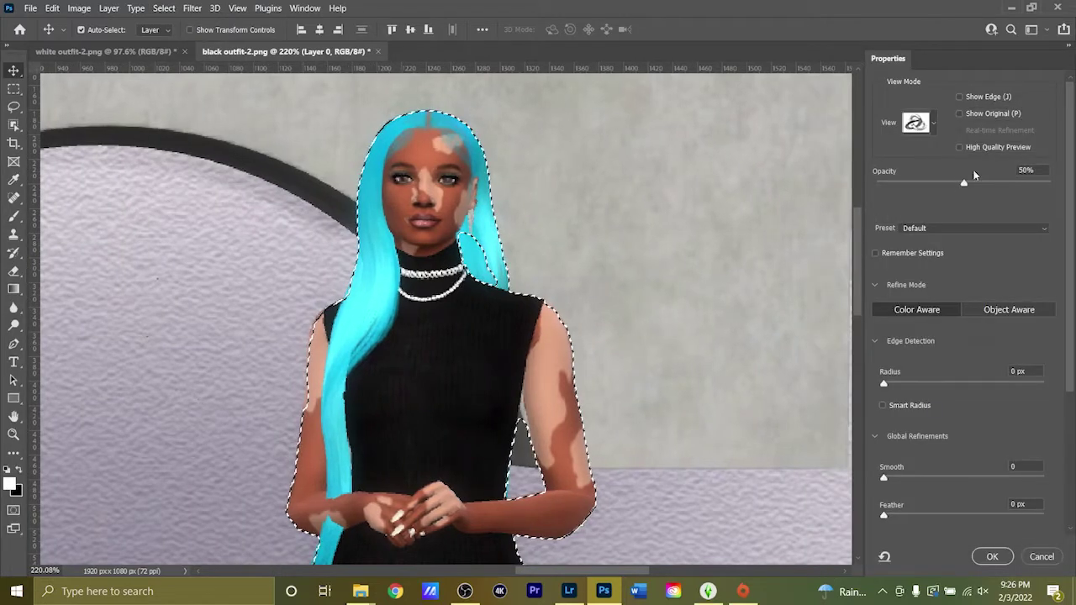
Darken the preview overlay and brush-refine the black-outfit model's selection edges, checking the legs.
{"action": "left_click_drag", "start_coordinate": [964, 182], "coordinate": [1029, 192]}
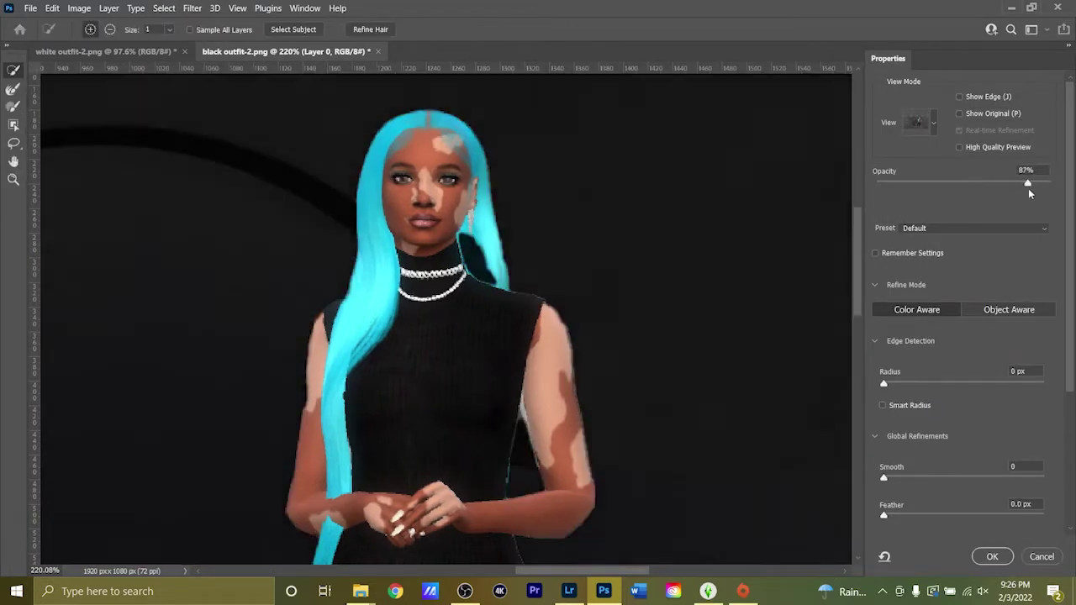
{"action": "left_click", "coordinate": [13, 102]}
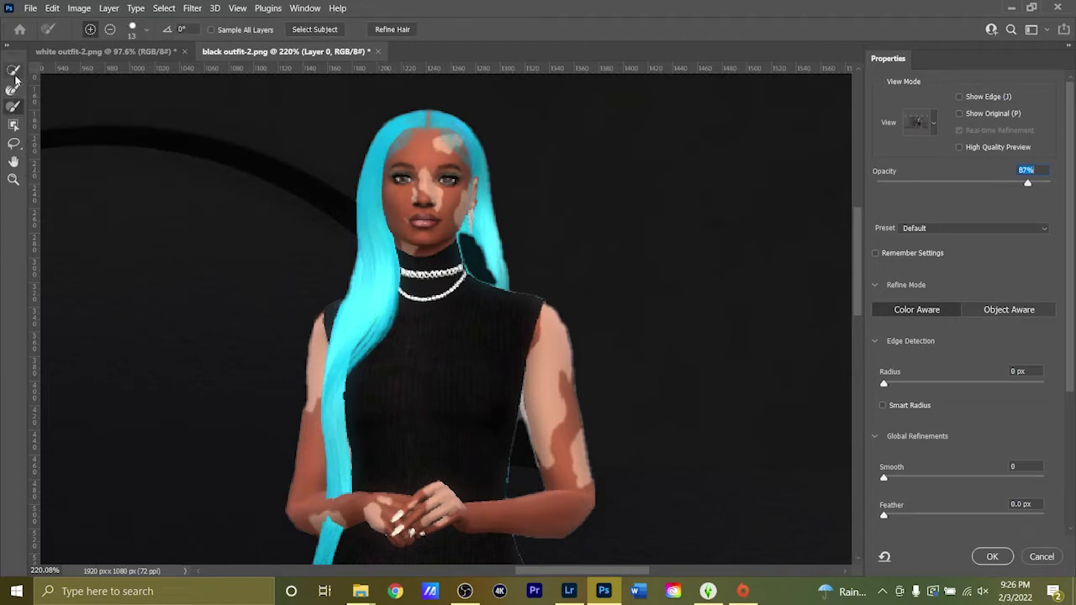
{"action": "left_click", "coordinate": [14, 72]}
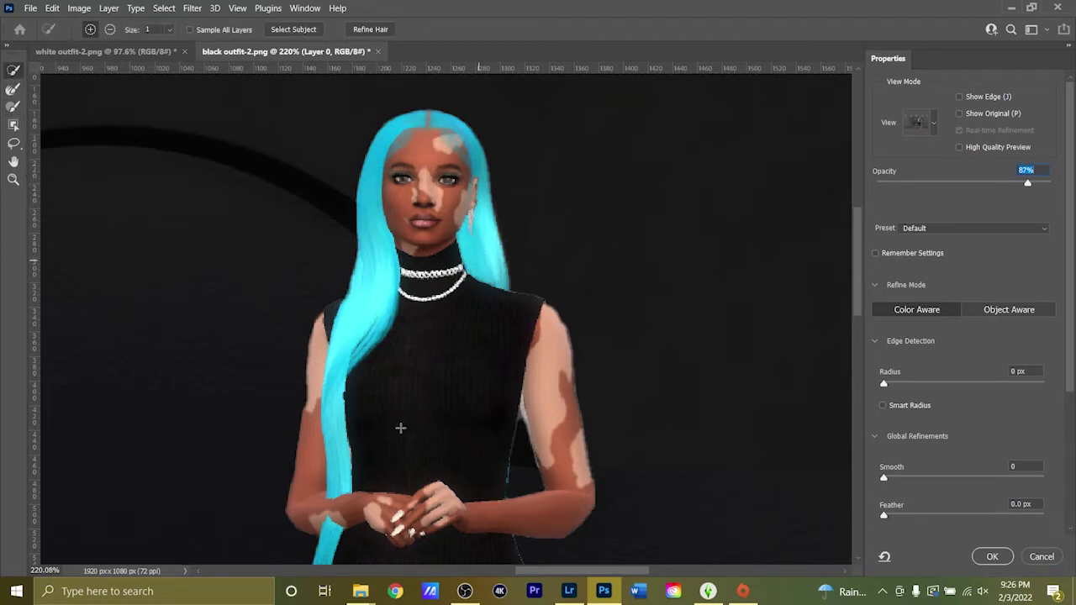
{"action": "left_click", "coordinate": [13, 161]}
{"action": "left_click_drag", "start_coordinate": [192, 325], "coordinate": [247, 365]}
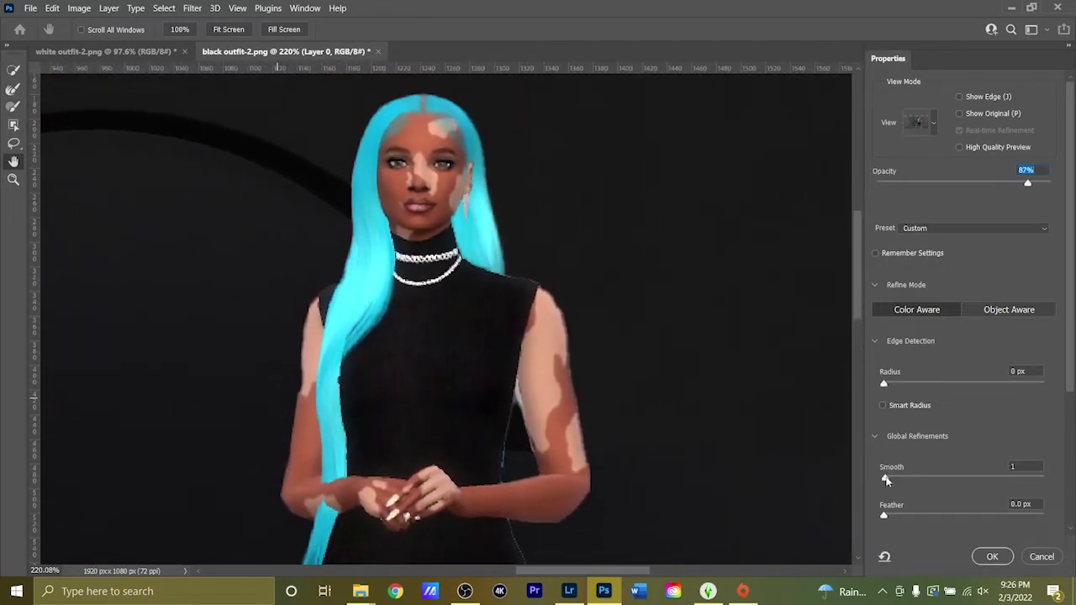
Set Radius 1 px, Smooth 2, Feather 0.2 px and output to New Layer with Layer Mask.
{"action": "mouse_move", "coordinate": [890, 518]}
{"action": "left_mouse_down"}
{"action": "mouse_move", "coordinate": [922, 514]}
{"action": "mouse_move", "coordinate": [894, 514]}
{"action": "mouse_move", "coordinate": [902, 518]}
{"action": "left_mouse_up"}
{"action": "scroll", "coordinate": [1063, 403], "scroll_direction": "down", "scroll_amount": 2}
{"action": "mouse_move", "coordinate": [882, 298]}
{"action": "left_mouse_down"}
{"action": "mouse_move", "coordinate": [904, 298]}
{"action": "mouse_move", "coordinate": [889, 298]}
{"action": "left_mouse_up"}
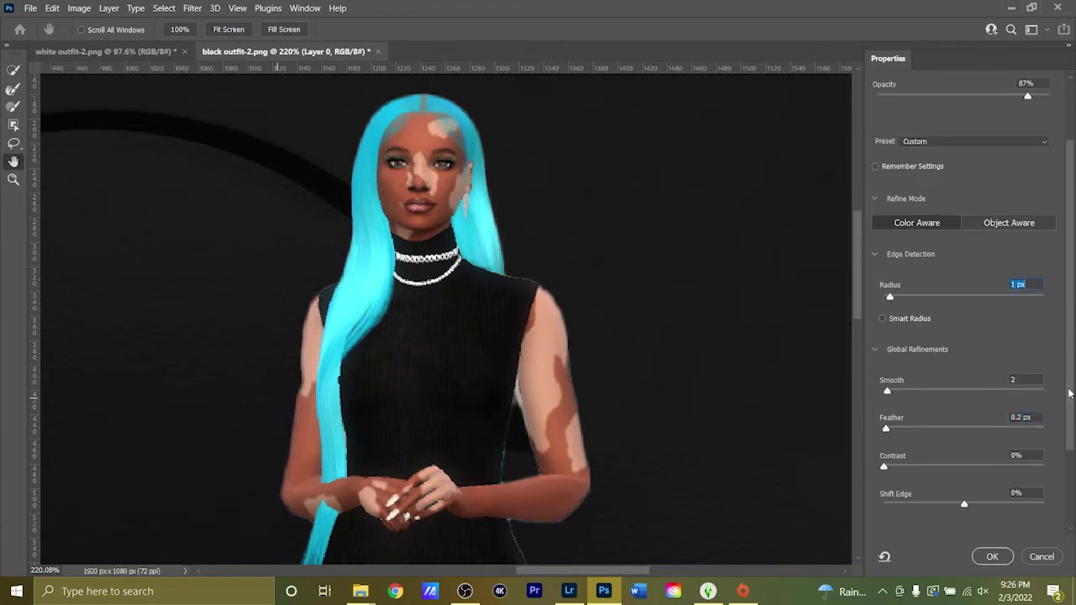
{"action": "scroll", "coordinate": [1070, 393], "scroll_direction": "down", "scroll_amount": 3}
{"action": "left_click", "coordinate": [966, 525]}
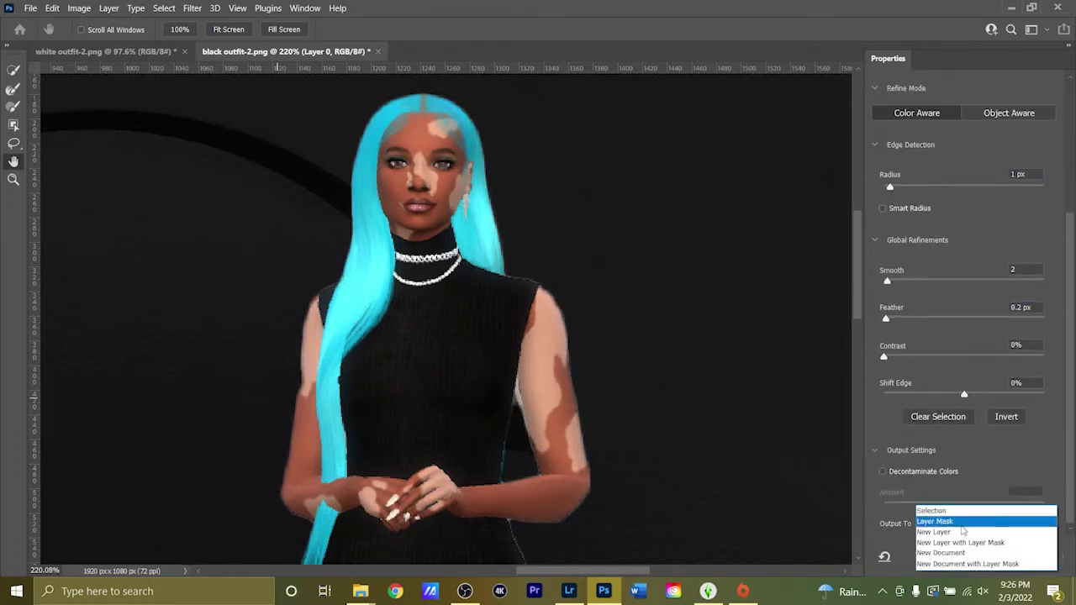
{"action": "left_click", "coordinate": [964, 543]}
Confirm the refined cut-out, shift the figure up, and apply its layer mask.
{"action": "left_click", "coordinate": [992, 556]}
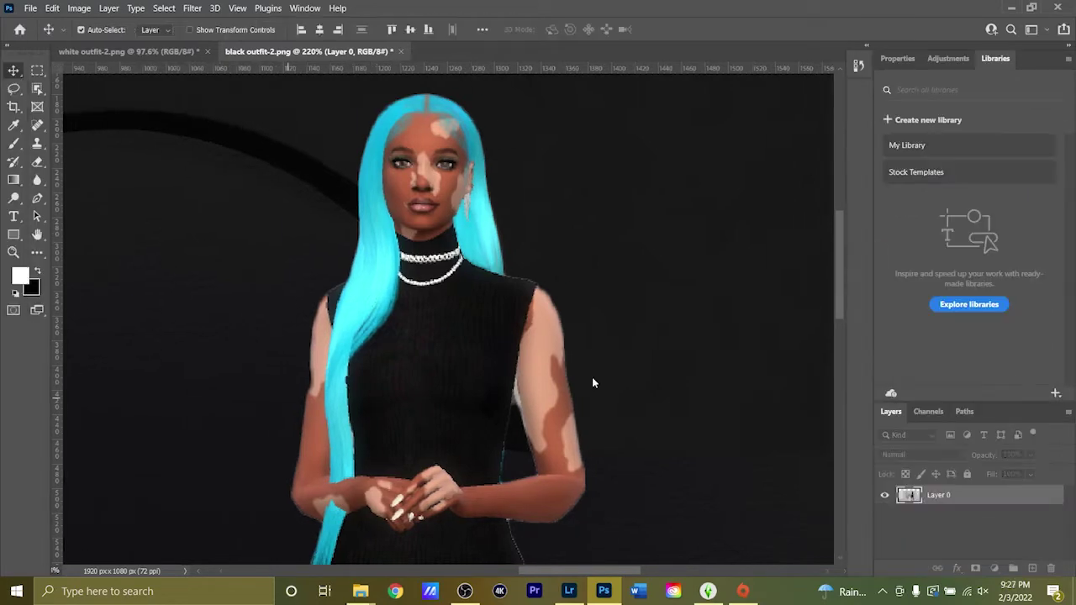
{"action": "scroll", "coordinate": [589, 366], "scroll_direction": "down", "scroll_amount": 5}
{"action": "scroll", "coordinate": [589, 366], "scroll_direction": "down", "scroll_amount": 2}
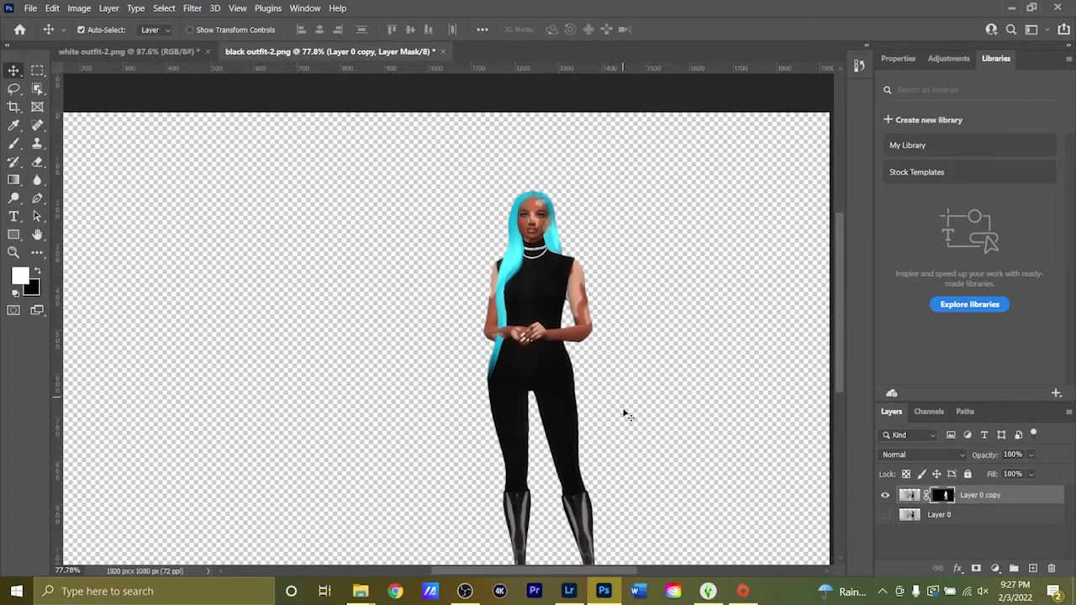
{"action": "left_click_drag", "start_coordinate": [543, 266], "coordinate": [542, 289]}
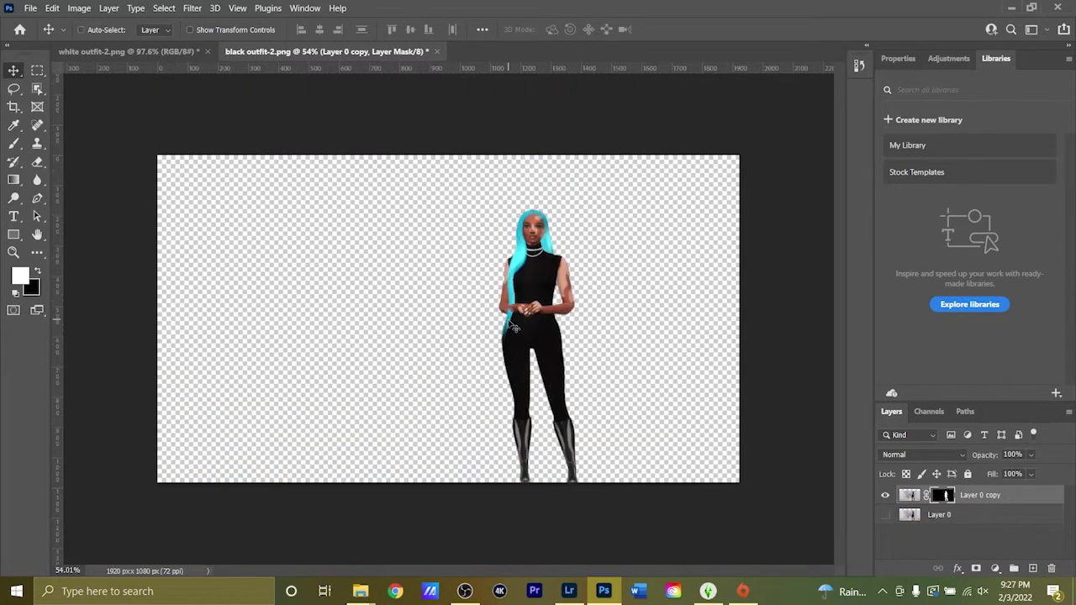
{"action": "right_click", "coordinate": [943, 496]}
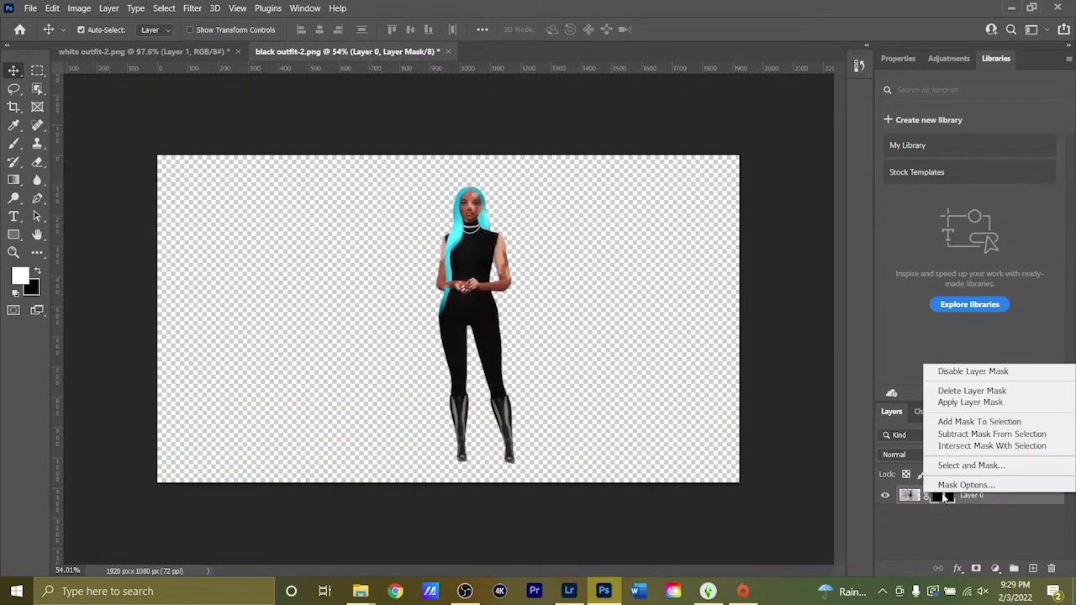
{"action": "left_click", "coordinate": [968, 402]}
Drag the model into white outfit-2.png, scale it to 71.80% and place it beside the seated model.
{"action": "left_click_drag", "start_coordinate": [912, 498], "coordinate": [562, 383]}
{"action": "left_click_drag", "start_coordinate": [575, 334], "coordinate": [602, 353]}
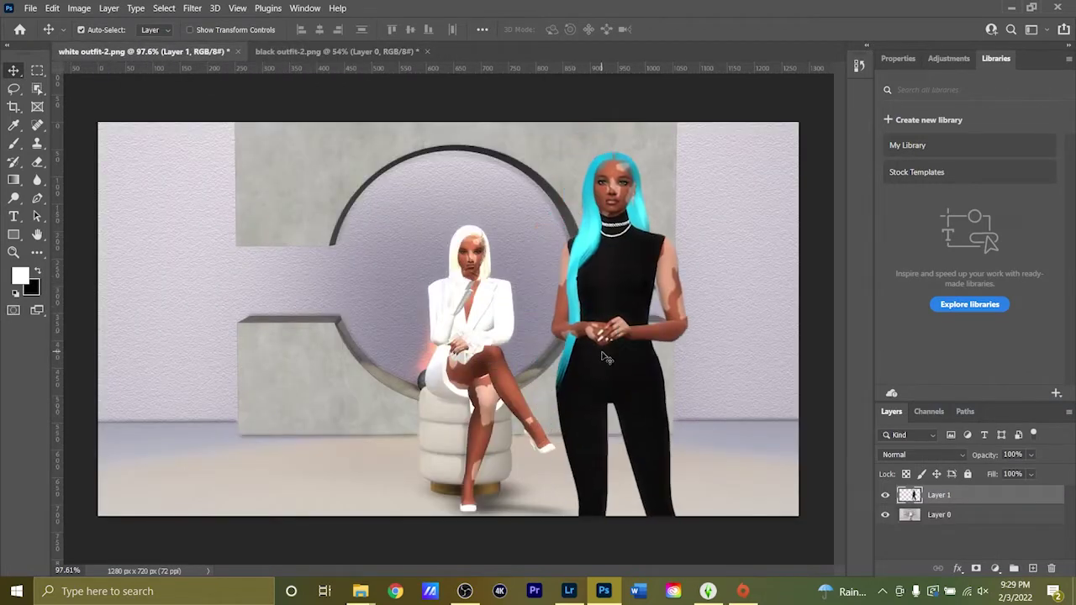
{"action": "key", "text": "ctrl+t"}
{"action": "left_click_drag", "start_coordinate": [701, 150], "coordinate": [658, 122]}
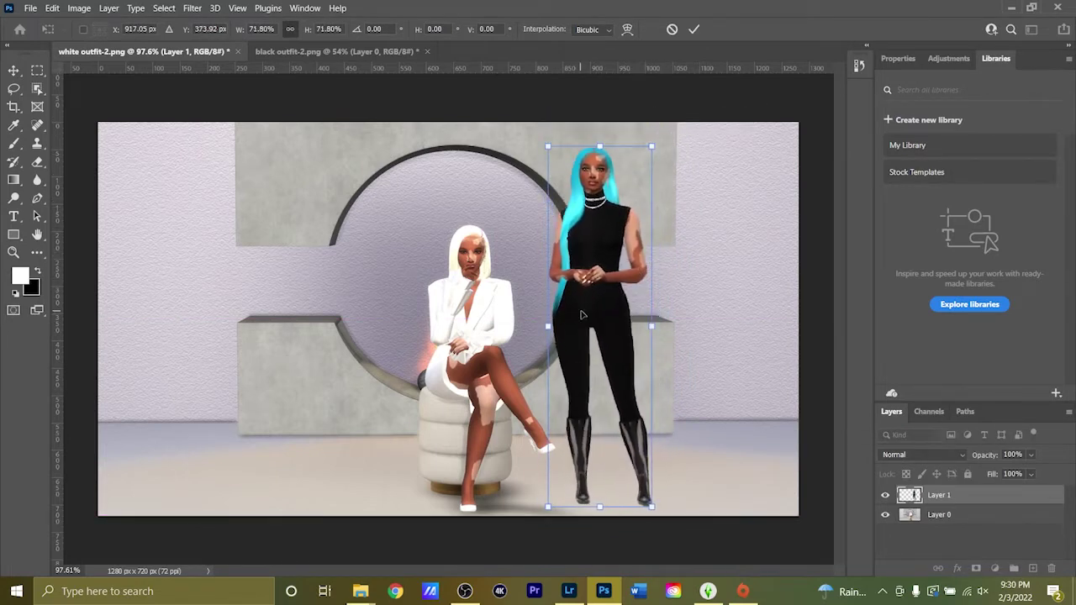
{"action": "mouse_move", "coordinate": [582, 303]}
{"action": "left_mouse_down"}
{"action": "mouse_move", "coordinate": [572, 306]}
{"action": "mouse_move", "coordinate": [580, 313]}
{"action": "mouse_move", "coordinate": [572, 305]}
{"action": "left_mouse_up"}
{"action": "key", "text": "Return"}
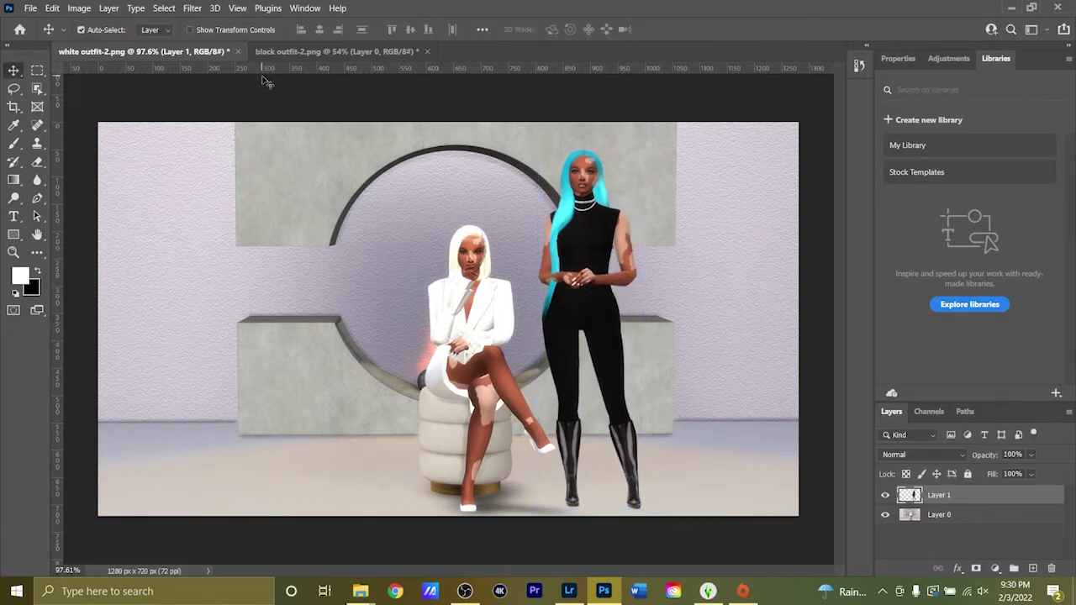
Open the blue outfit-2.png image.
{"action": "left_click", "coordinate": [31, 9]}
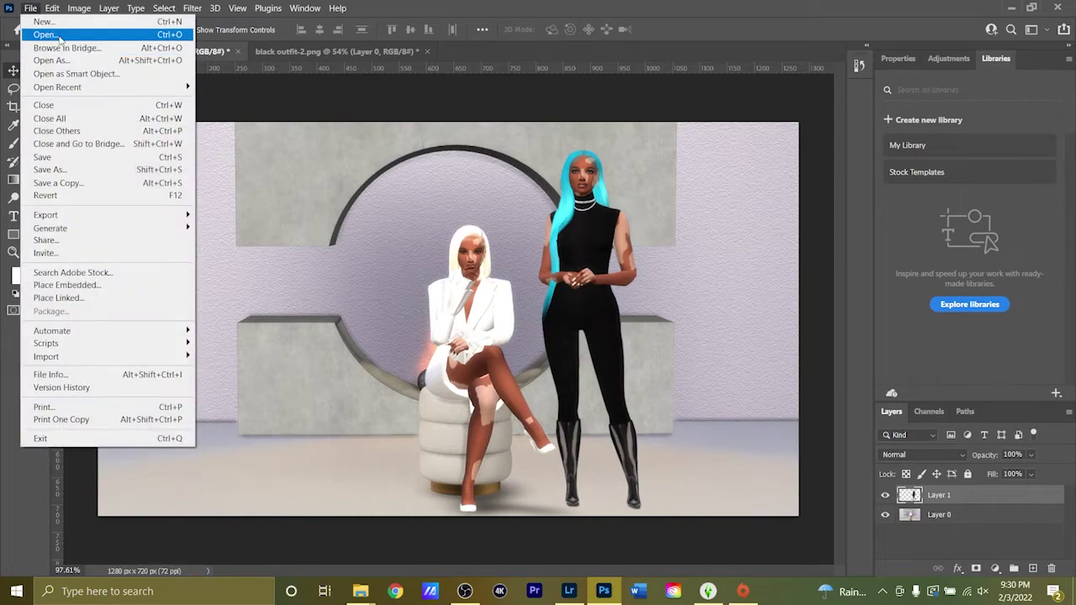
{"action": "left_click", "coordinate": [47, 28]}
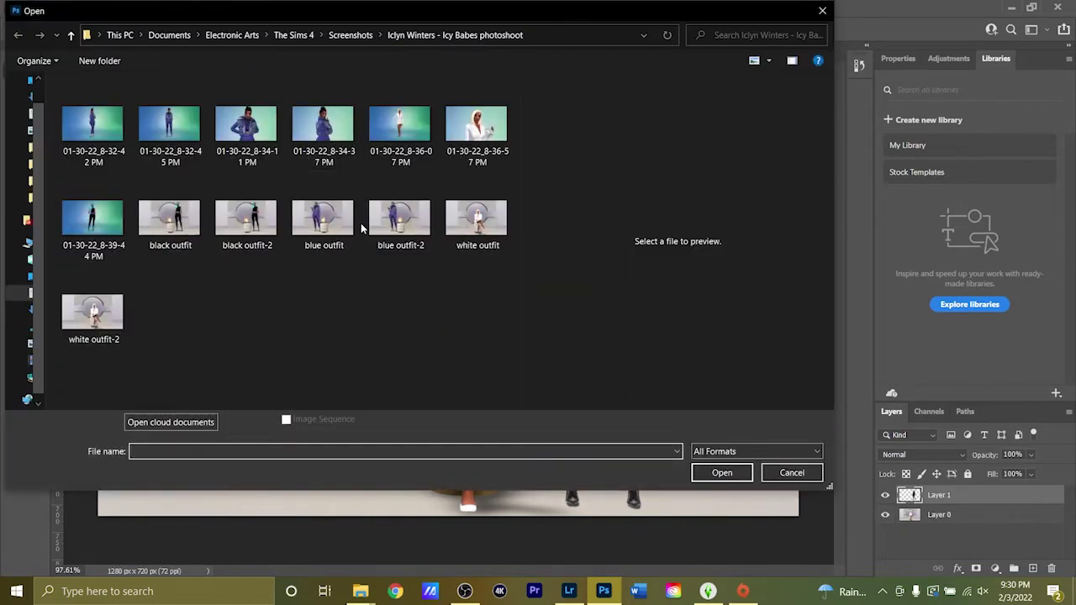
{"action": "double_click", "coordinate": [400, 218]}
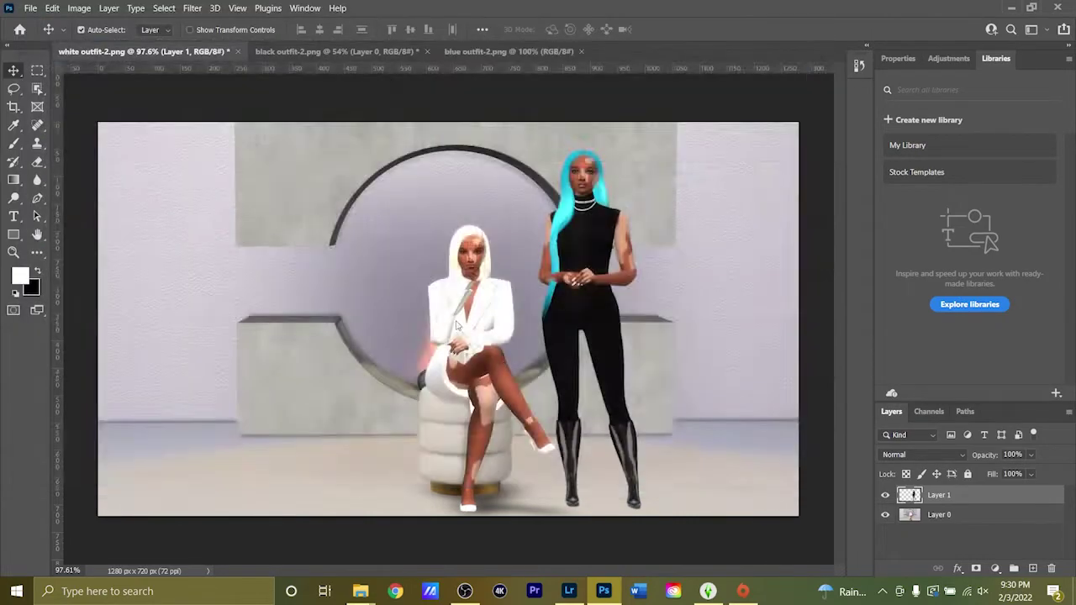
Unlock the Background layer and use Select Subject to select the standing blue-outfit model.
{"action": "left_click", "coordinate": [1048, 496]}
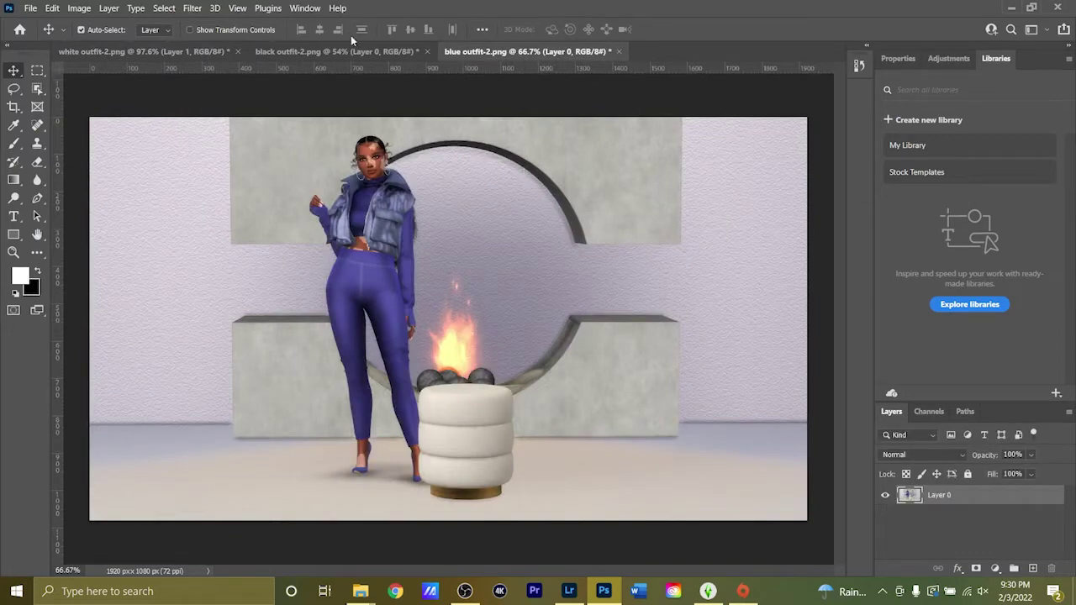
{"action": "left_click", "coordinate": [162, 8]}
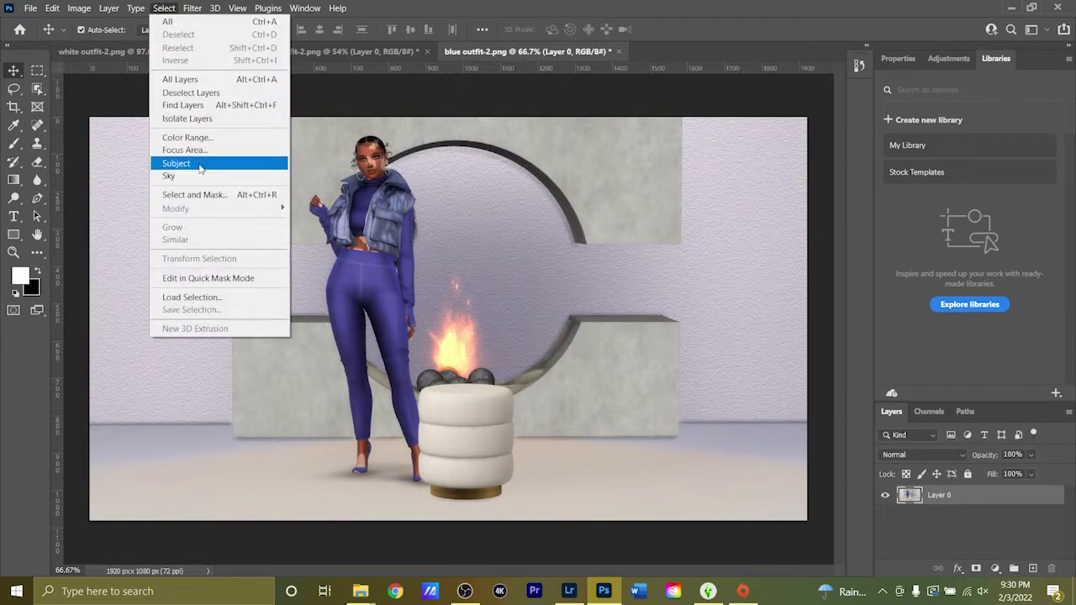
{"action": "left_click", "coordinate": [200, 164]}
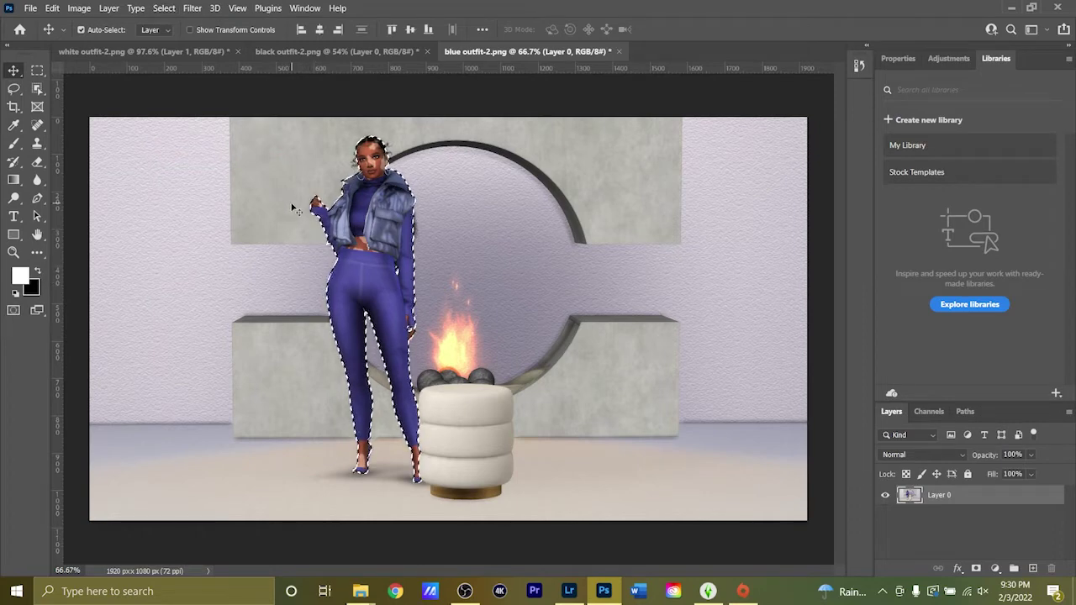
{"action": "left_click", "coordinate": [162, 8]}
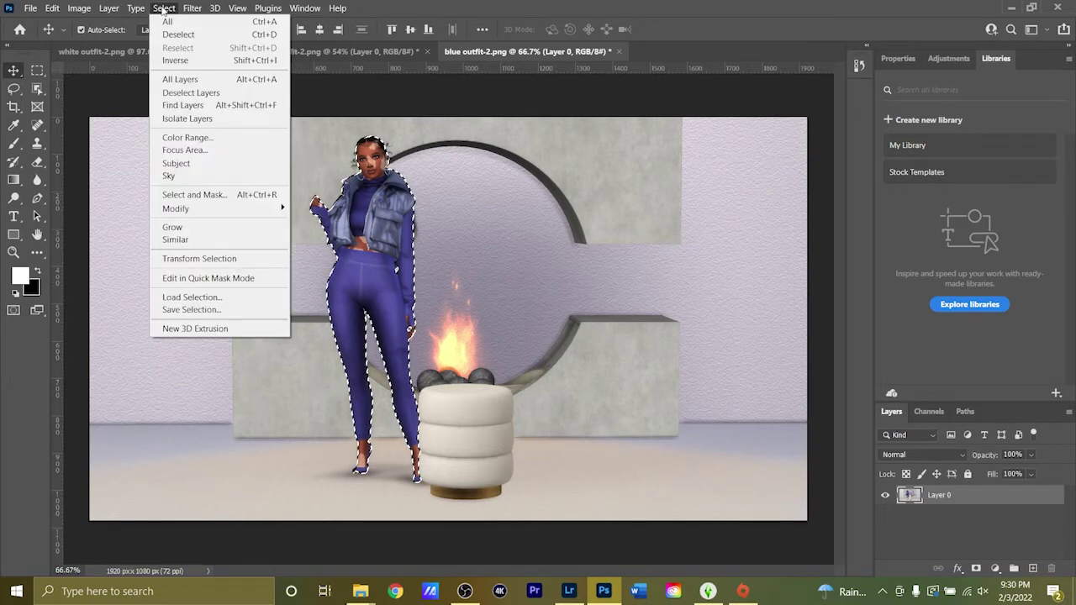
Enter Select and Mask, zoom onto the model's face, and show the red overlay preview.
{"action": "left_click", "coordinate": [193, 195]}
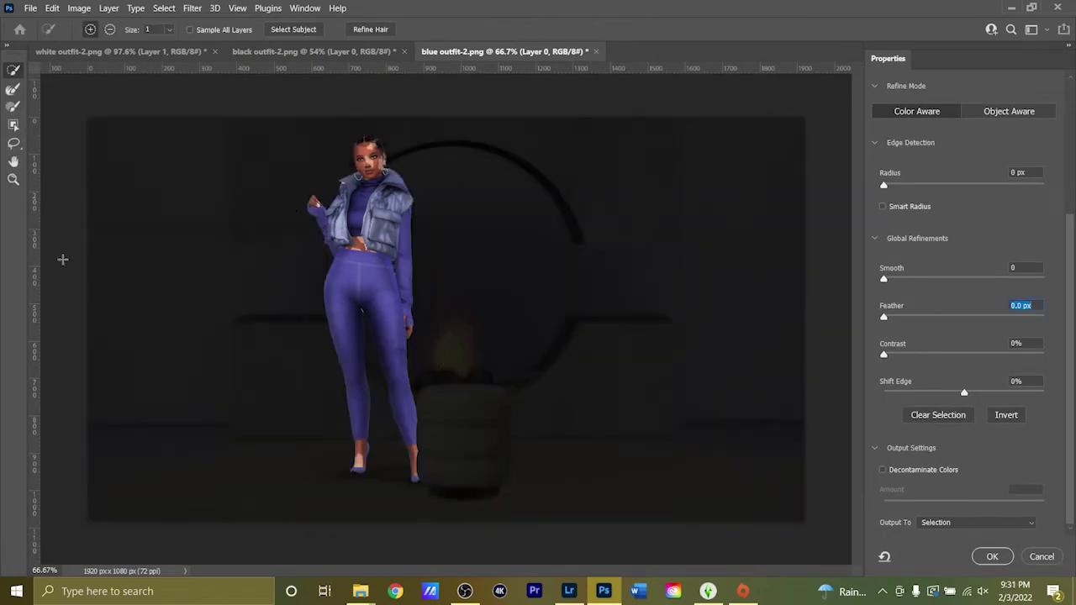
{"action": "left_click", "coordinate": [13, 179]}
{"action": "double_click", "coordinate": [350, 219]}
{"action": "left_click", "coordinate": [13, 161]}
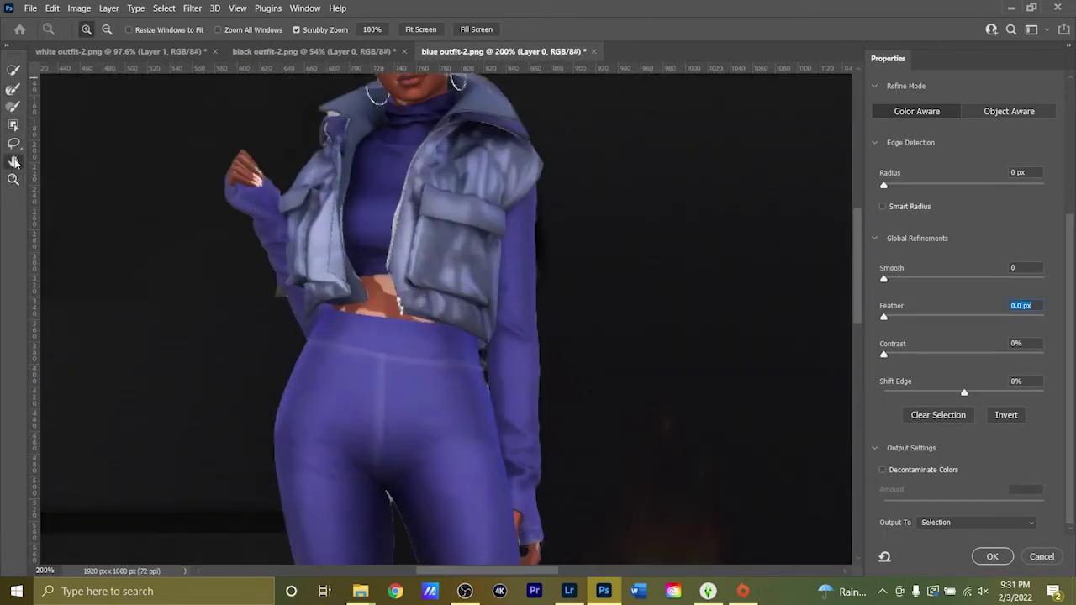
{"action": "left_click_drag", "start_coordinate": [242, 122], "coordinate": [241, 315]}
{"action": "scroll", "coordinate": [976, 373], "scroll_direction": "up", "scroll_amount": 5}
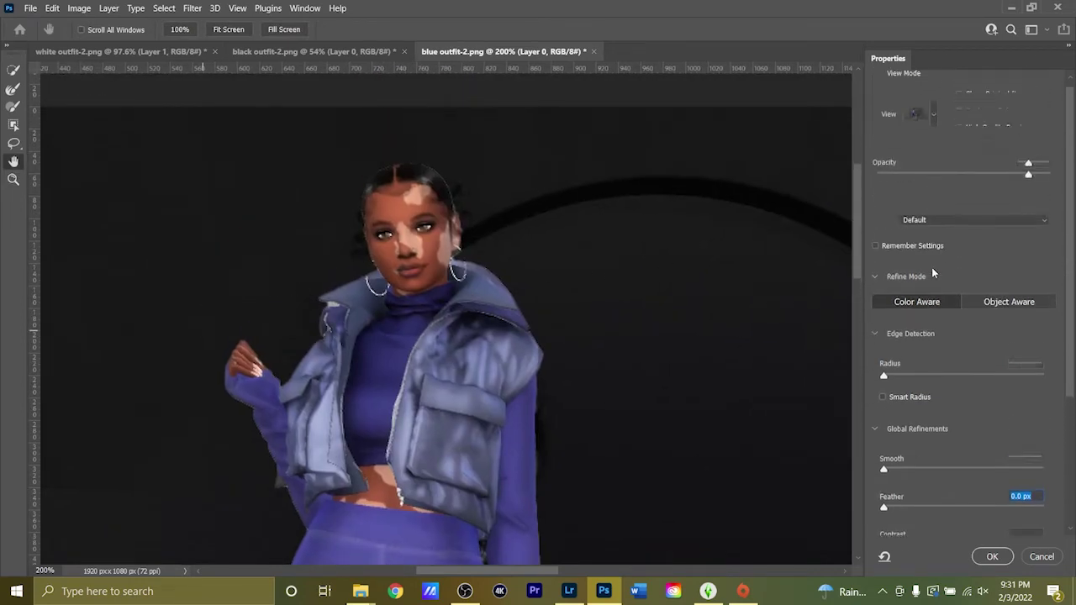
{"action": "left_click", "coordinate": [923, 122]}
Brush the hair curls and strands beside her face into the selection, with overlay at 40%.
{"action": "left_click", "coordinate": [13, 70]}
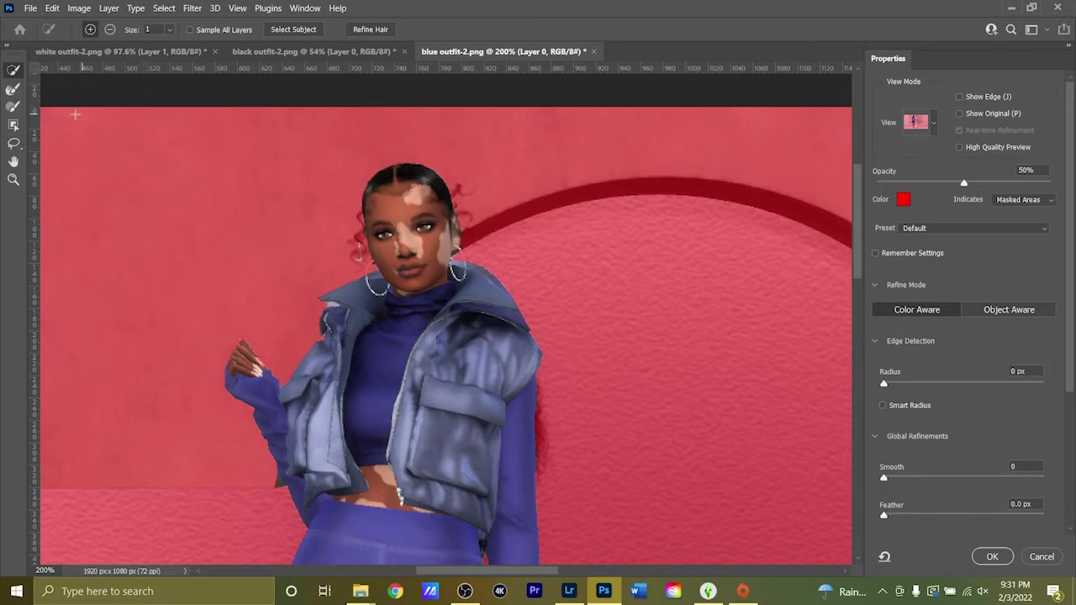
{"action": "key", "text": "z"}
{"action": "key", "text": "ctrl+plus"}
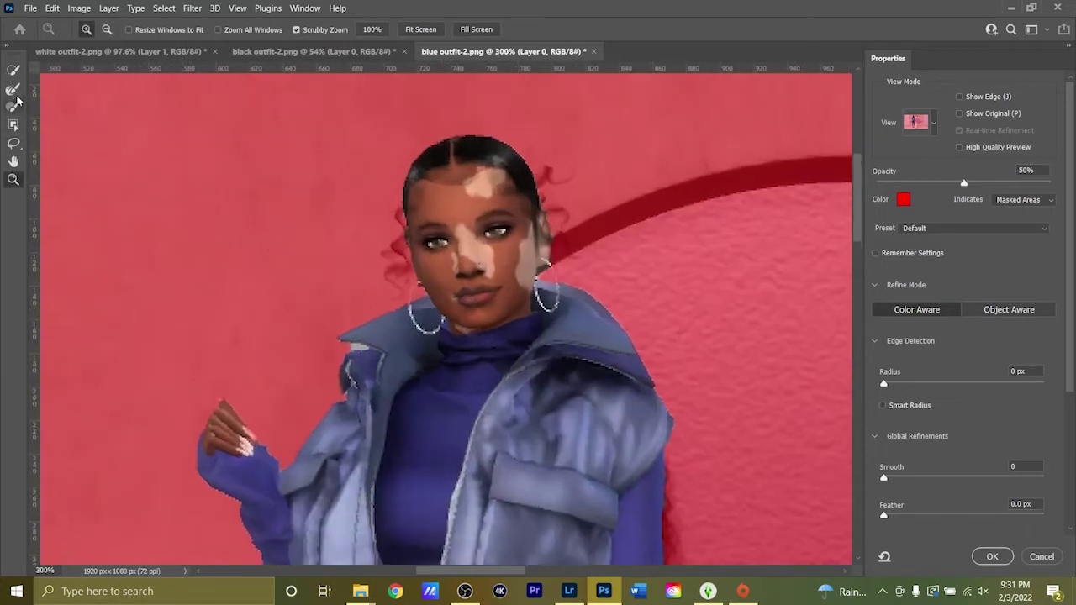
{"action": "left_click", "coordinate": [13, 125]}
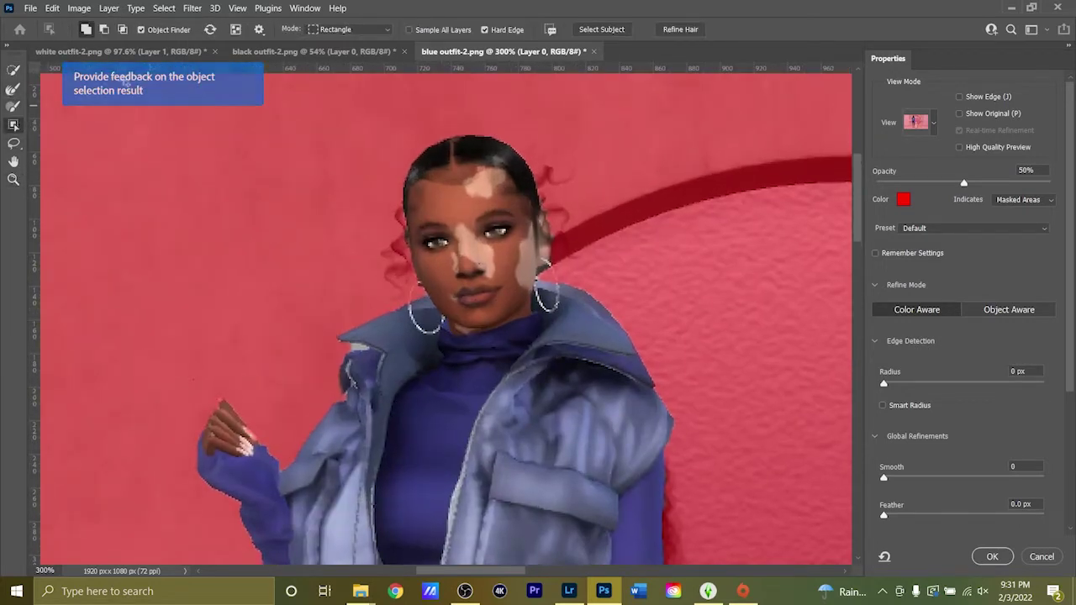
{"action": "left_click", "coordinate": [14, 70]}
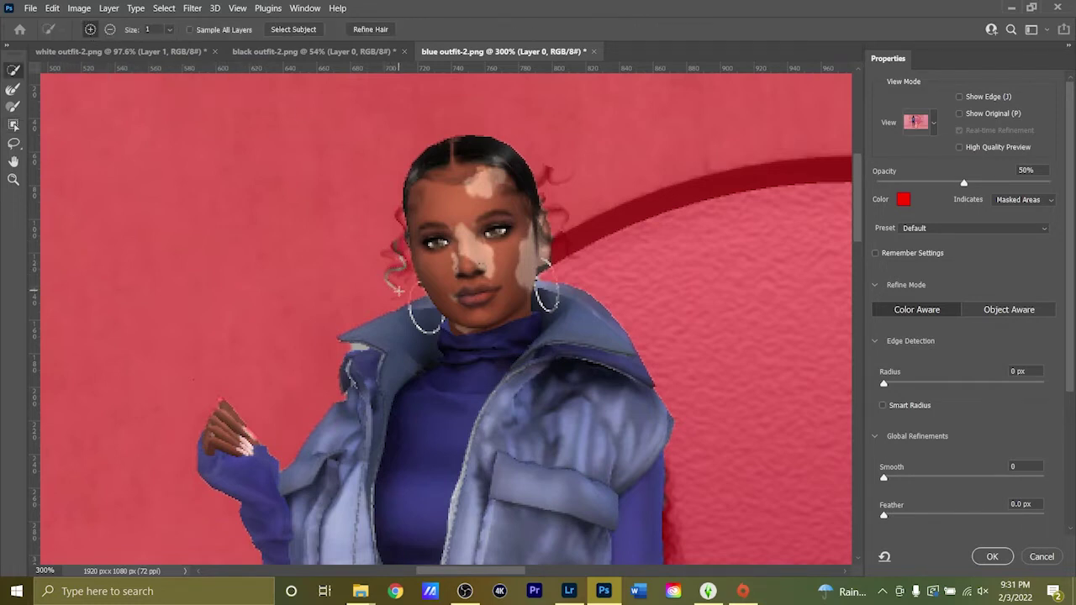
{"action": "left_click", "coordinate": [399, 290]}
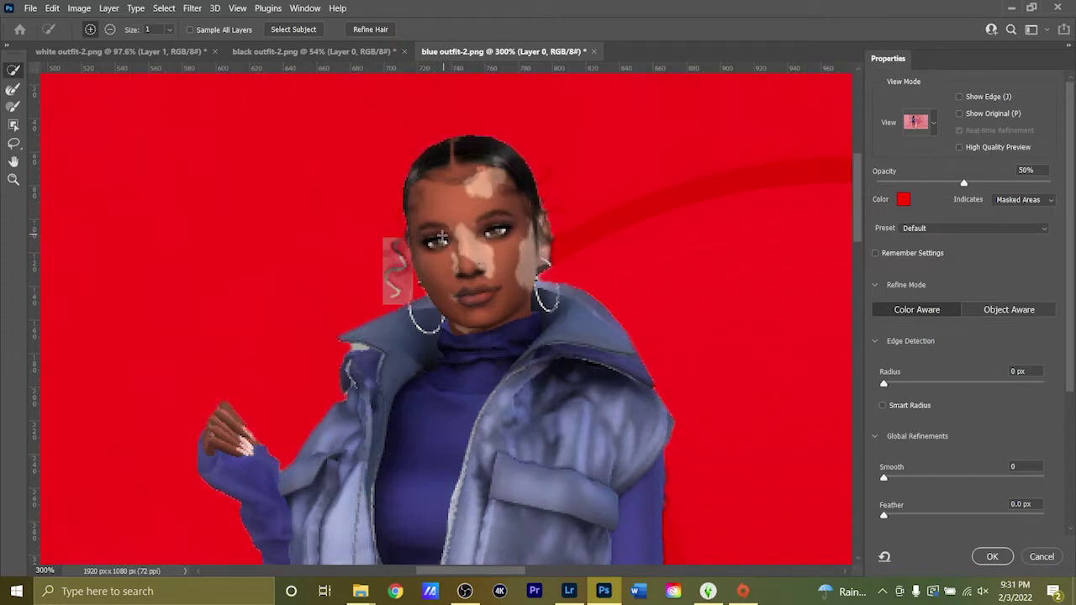
{"action": "mouse_move", "coordinate": [962, 183]}
{"action": "left_mouse_down"}
{"action": "mouse_move", "coordinate": [938, 183]}
{"action": "mouse_move", "coordinate": [972, 184]}
{"action": "mouse_move", "coordinate": [946, 183]}
{"action": "left_mouse_up"}
{"action": "left_click", "coordinate": [394, 244]}
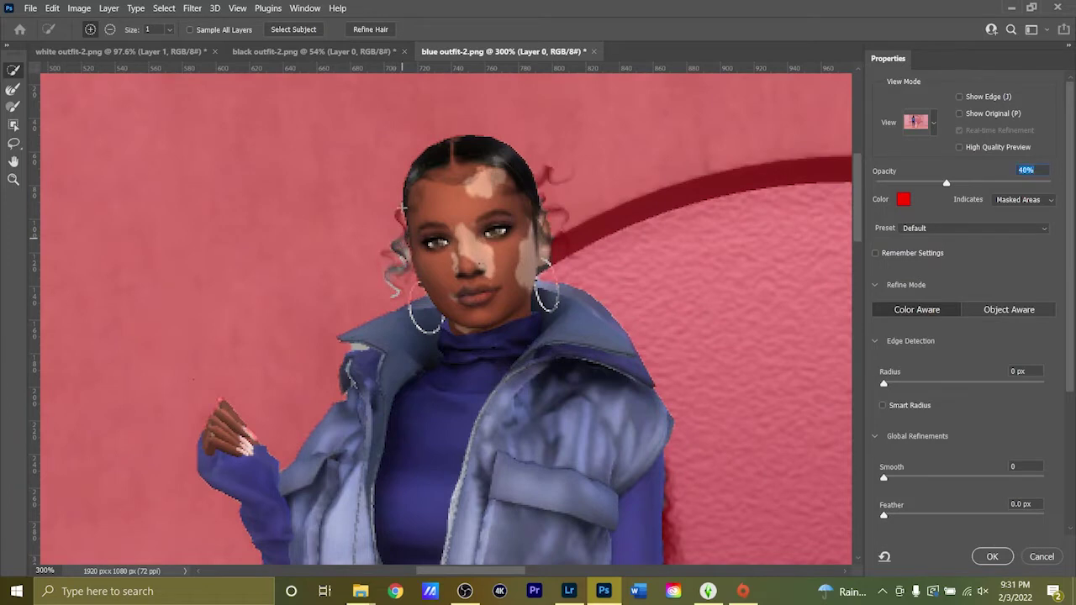
{"action": "left_click_drag", "start_coordinate": [395, 219], "coordinate": [405, 234]}
{"action": "mouse_move", "coordinate": [548, 178]}
{"action": "left_mouse_down"}
{"action": "mouse_move", "coordinate": [569, 202]}
{"action": "mouse_move", "coordinate": [544, 178]}
{"action": "mouse_move", "coordinate": [575, 178]}
{"action": "mouse_move", "coordinate": [576, 230]}
{"action": "mouse_move", "coordinate": [566, 232]}
{"action": "mouse_move", "coordinate": [572, 176]}
{"action": "left_mouse_up"}
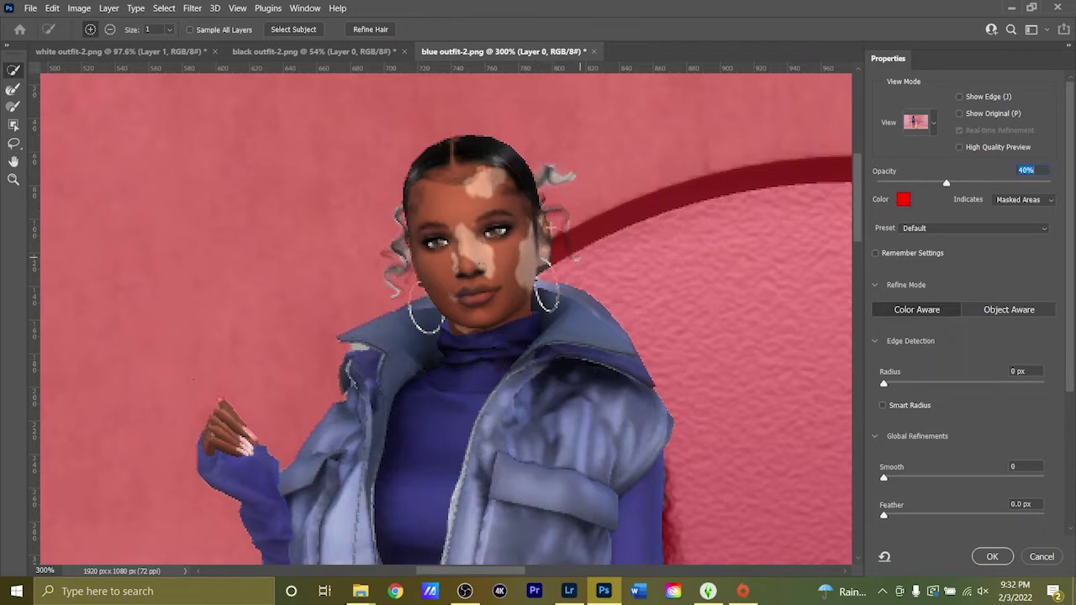
{"action": "mouse_move", "coordinate": [552, 227]}
{"action": "left_mouse_down"}
{"action": "mouse_move", "coordinate": [565, 213]}
{"action": "mouse_move", "coordinate": [579, 259]}
{"action": "left_mouse_up"}
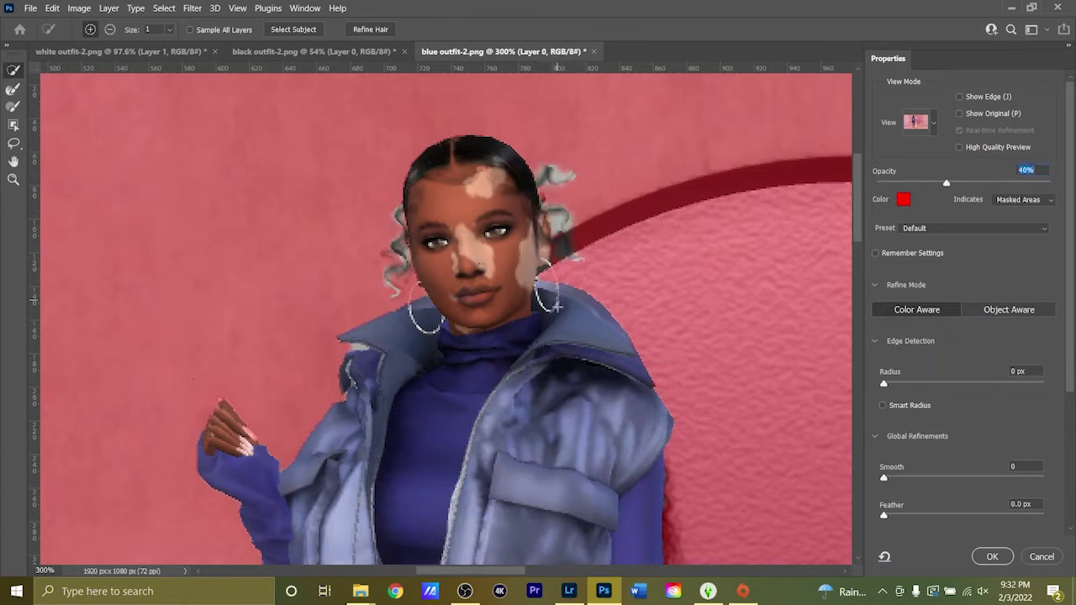
Add the area beside the model's arm to the selection.
{"action": "left_click", "coordinate": [13, 179]}
{"action": "left_click_drag", "start_coordinate": [365, 365], "coordinate": [386, 410]}
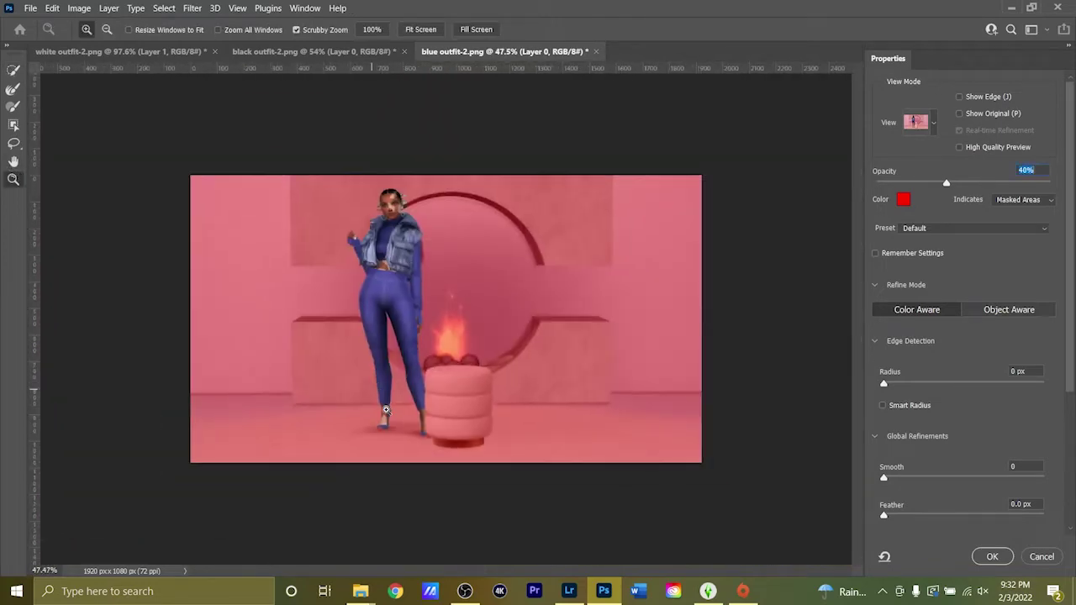
{"action": "left_click_drag", "start_coordinate": [395, 321], "coordinate": [426, 378]}
{"action": "left_click", "coordinate": [13, 161]}
{"action": "left_click_drag", "start_coordinate": [332, 218], "coordinate": [357, 331]}
{"action": "left_click", "coordinate": [14, 179]}
{"action": "left_click", "coordinate": [412, 292]}
{"action": "left_click", "coordinate": [14, 161]}
{"action": "left_click_drag", "start_coordinate": [301, 217], "coordinate": [251, 272]}
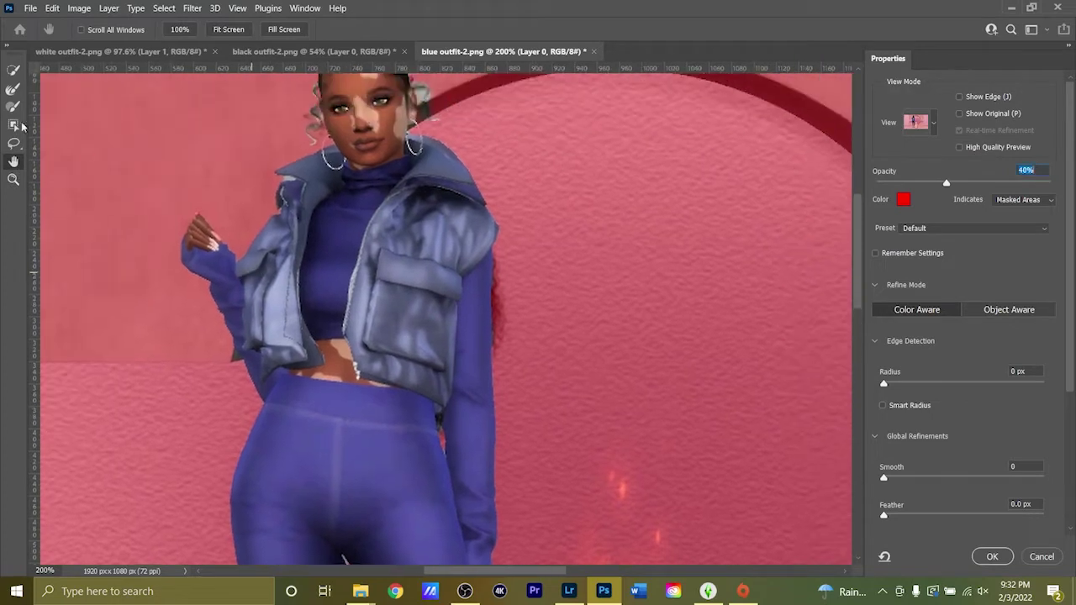
{"action": "left_click", "coordinate": [13, 71]}
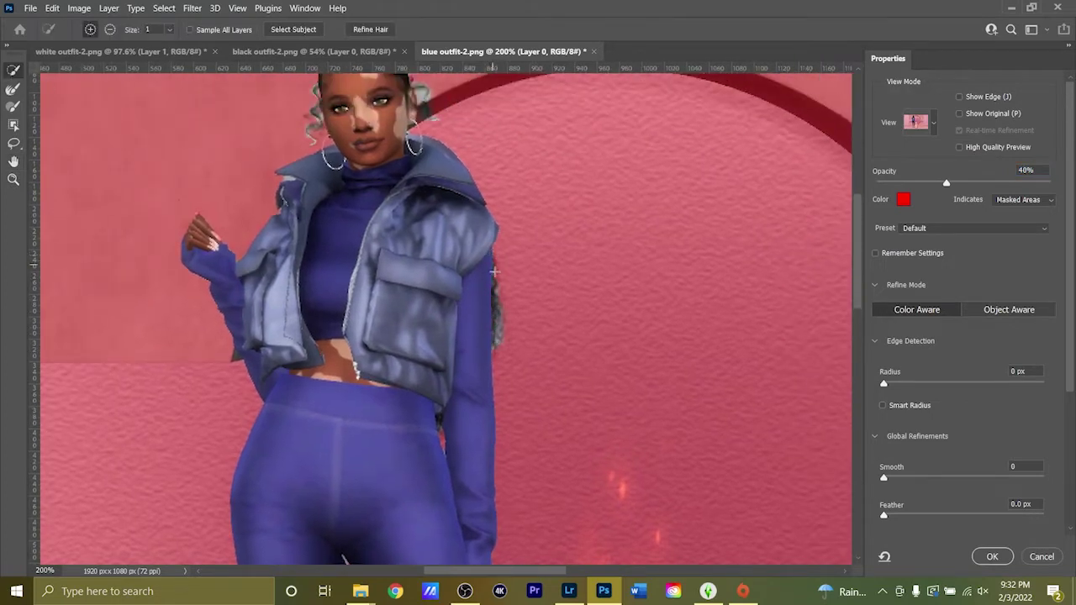
{"action": "left_click_drag", "start_coordinate": [495, 272], "coordinate": [498, 286]}
Strengthen the overlay, set Smooth 3 and Feather 0.2 px, and output to a layer mask.
{"action": "left_click", "coordinate": [14, 180]}
{"action": "left_click_drag", "start_coordinate": [299, 266], "coordinate": [274, 176]}
{"action": "left_click_drag", "start_coordinate": [418, 395], "coordinate": [421, 396]}
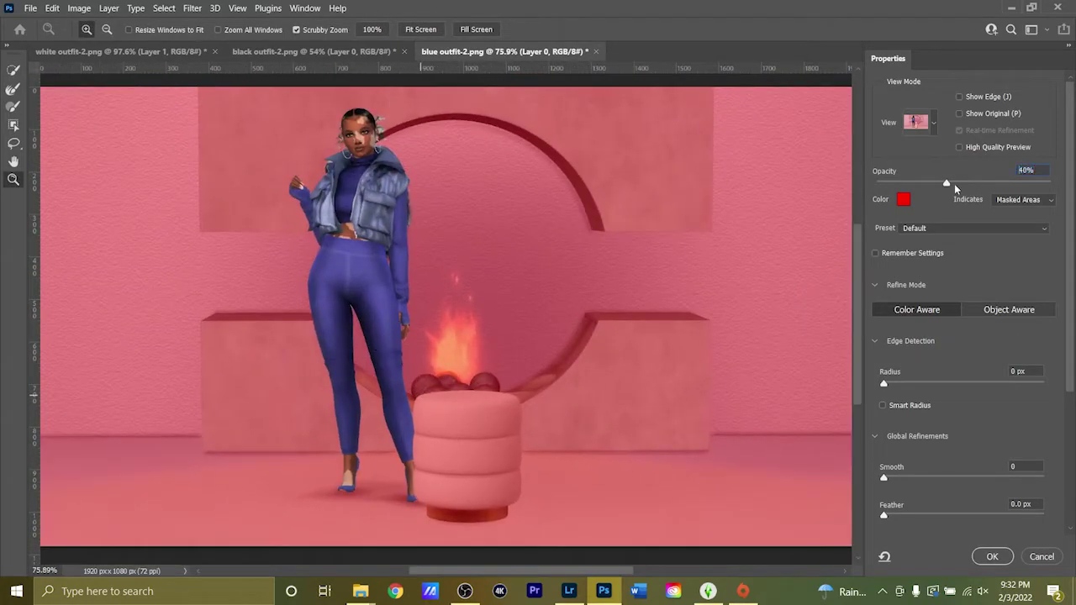
{"action": "left_click_drag", "start_coordinate": [954, 187], "coordinate": [976, 190]}
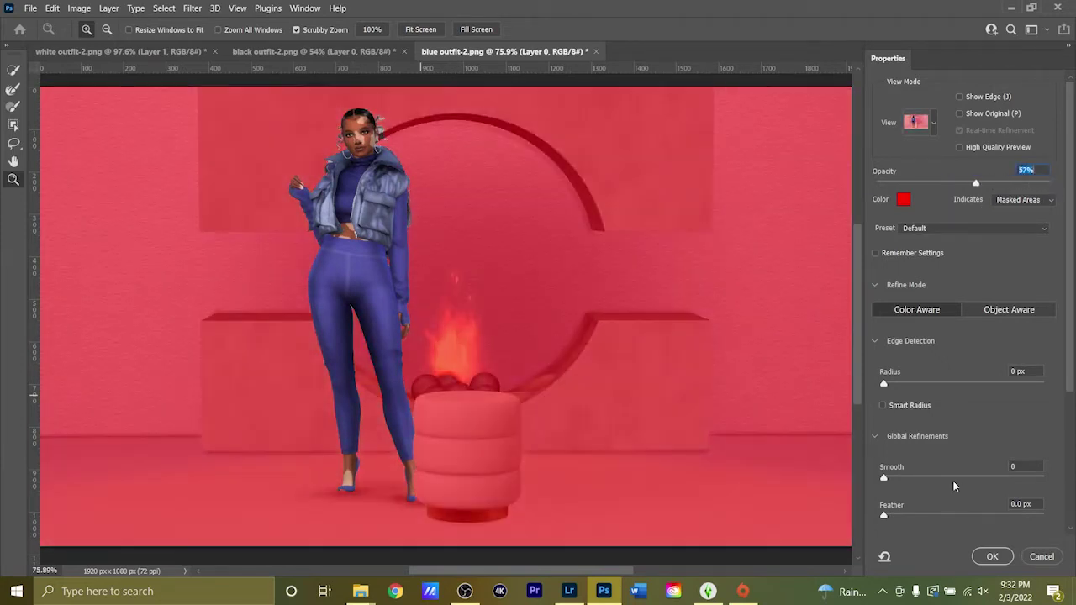
{"action": "scroll", "coordinate": [880, 433], "scroll_direction": "down", "scroll_amount": 1}
{"action": "left_click_drag", "start_coordinate": [882, 433], "coordinate": [892, 434]}
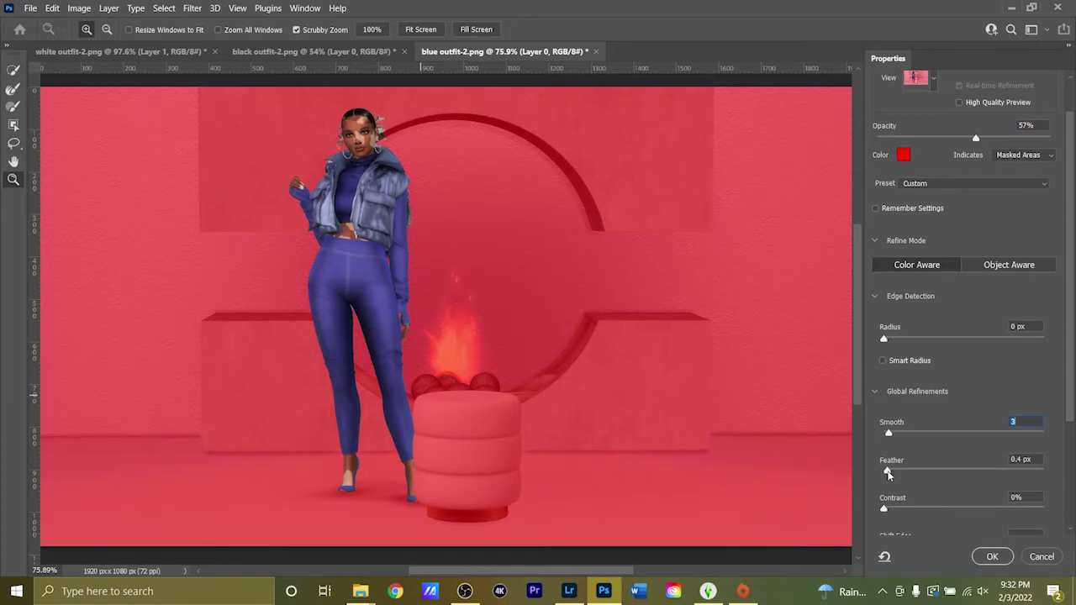
{"action": "left_click_drag", "start_coordinate": [888, 471], "coordinate": [885, 472]}
{"action": "scroll", "coordinate": [887, 462], "scroll_direction": "down", "scroll_amount": 1}
{"action": "scroll", "coordinate": [950, 510], "scroll_direction": "down", "scroll_amount": 1}
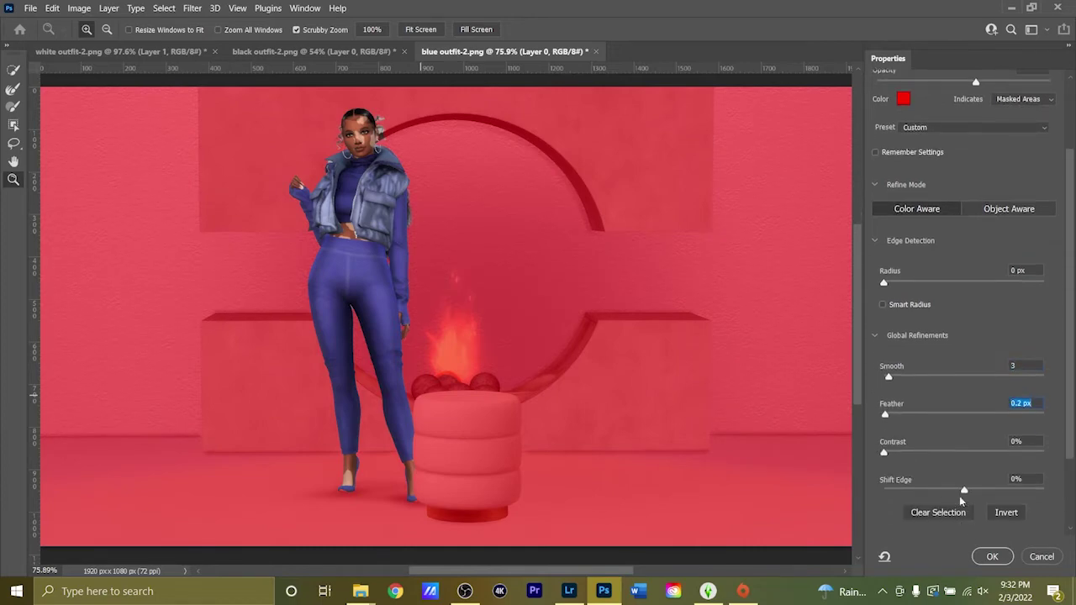
{"action": "scroll", "coordinate": [955, 471], "scroll_direction": "up", "scroll_amount": 2}
{"action": "scroll", "coordinate": [943, 425], "scroll_direction": "down", "scroll_amount": 3}
{"action": "left_click", "coordinate": [952, 524]}
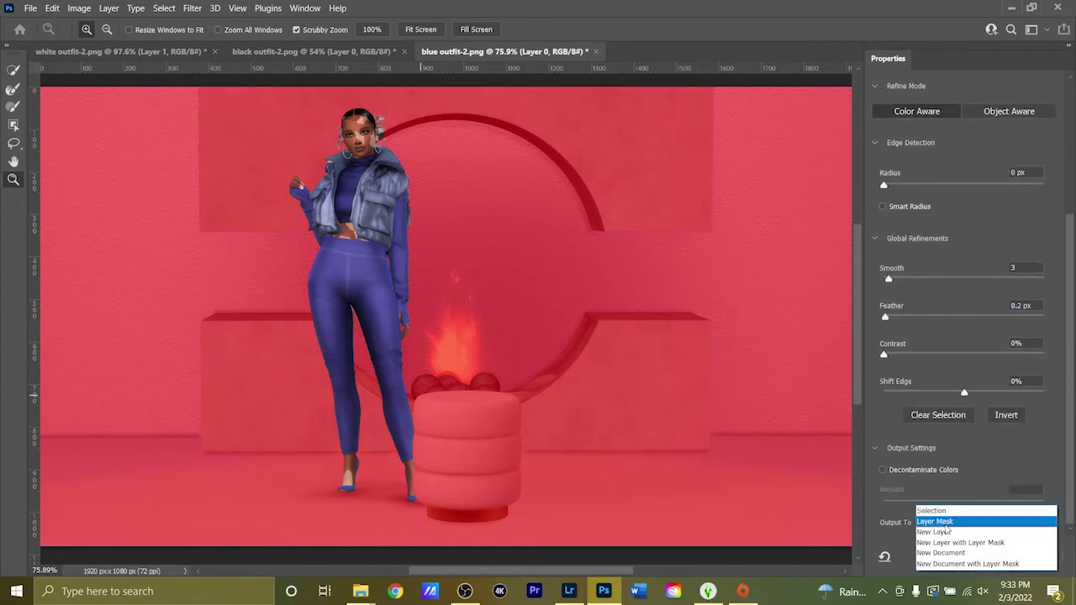
{"action": "left_click", "coordinate": [947, 522]}
{"action": "left_click", "coordinate": [990, 556]}
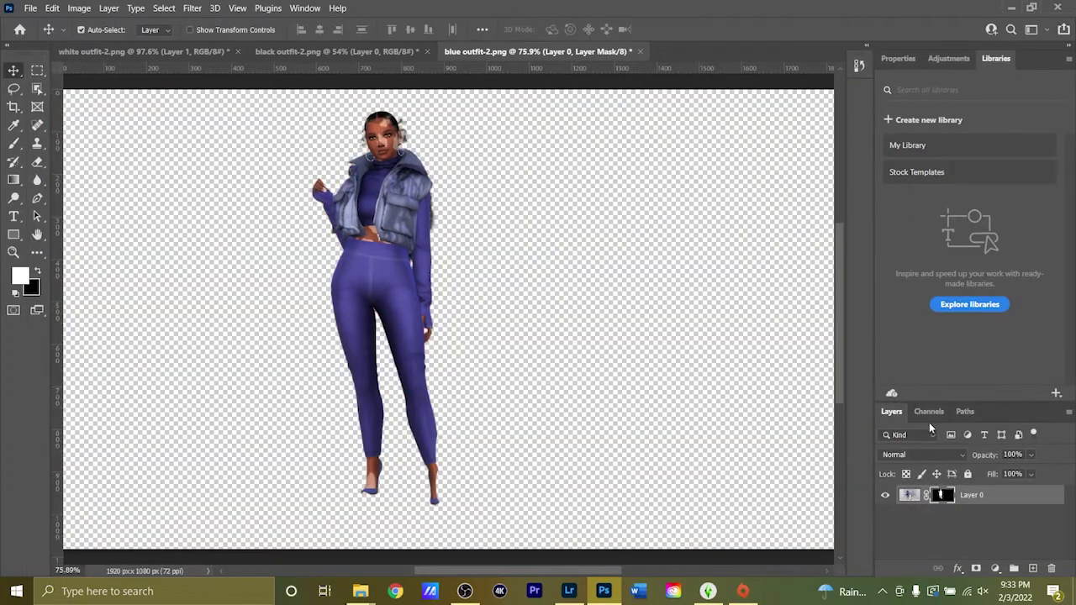
Apply the layer mask to the blue-outfit model's layer.
{"action": "right_click", "coordinate": [943, 498]}
{"action": "right_click", "coordinate": [907, 496]}
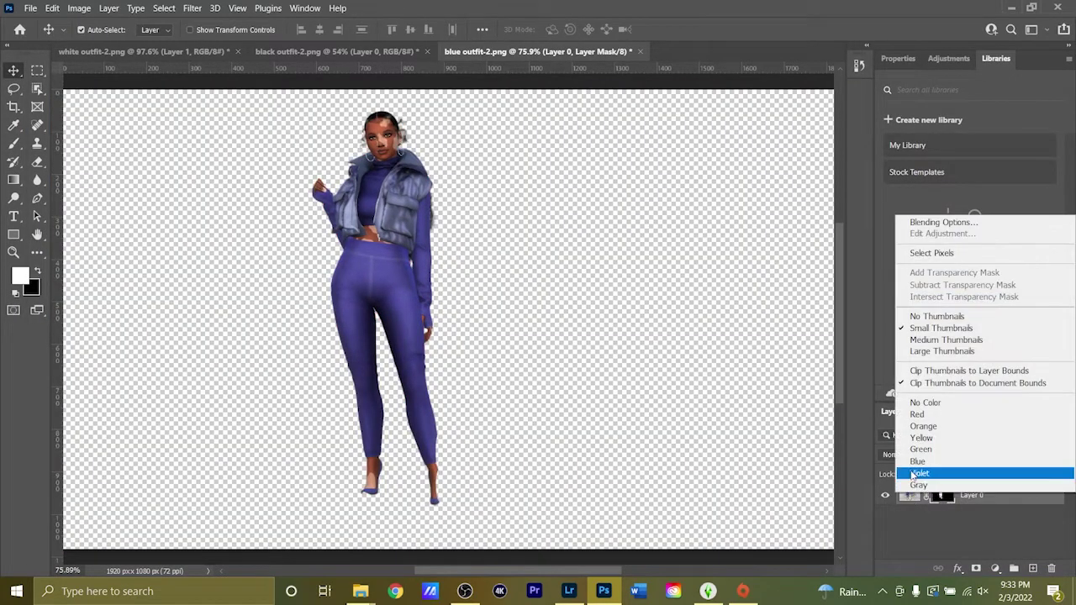
{"action": "left_click", "coordinate": [919, 535]}
{"action": "right_click", "coordinate": [940, 496]}
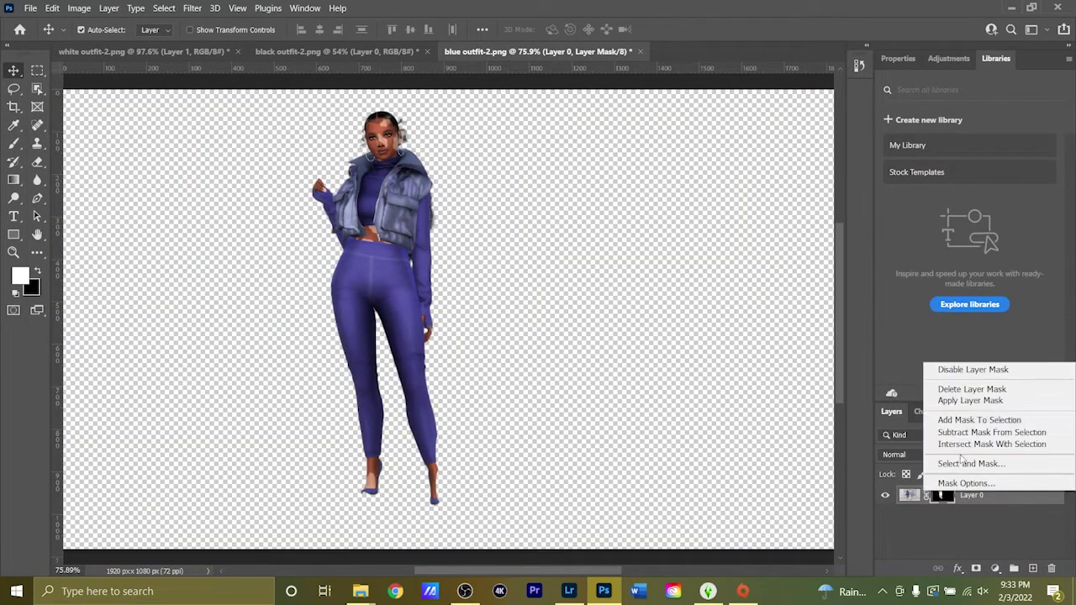
{"action": "left_click", "coordinate": [954, 400]}
Place the blue-outfit model in white outfit-2, about 71% scale, left of the seated woman.
{"action": "left_click_drag", "start_coordinate": [403, 186], "coordinate": [365, 333]}
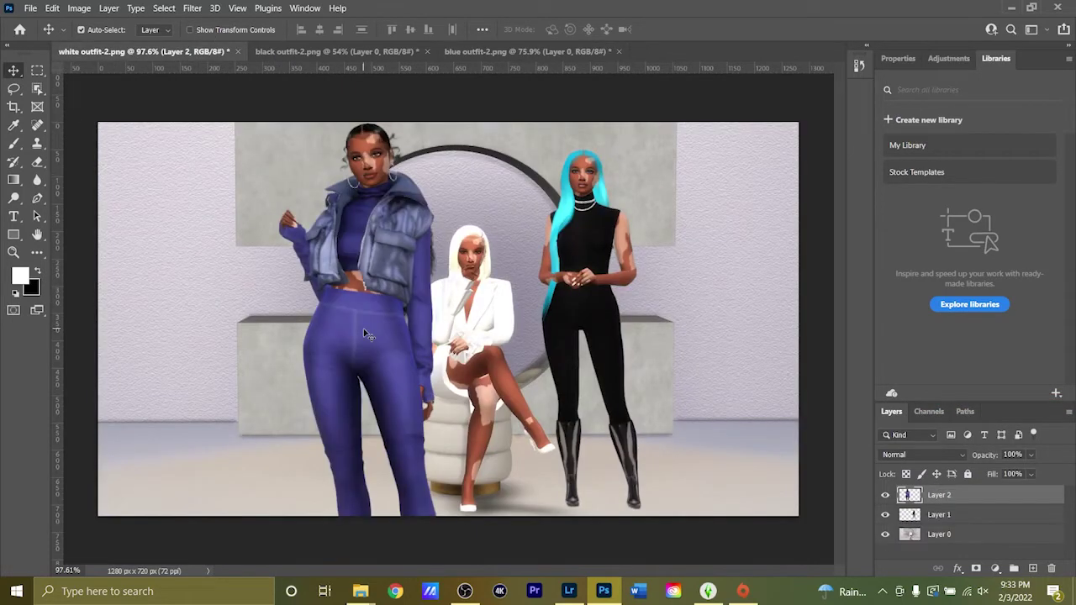
{"action": "key", "text": "ctrl+t"}
{"action": "left_click_drag", "start_coordinate": [444, 124], "coordinate": [378, 322]}
{"action": "left_click_drag", "start_coordinate": [312, 418], "coordinate": [558, 297]}
{"action": "left_click_drag", "start_coordinate": [625, 202], "coordinate": [645, 146]}
{"action": "mouse_move", "coordinate": [580, 226]}
{"action": "left_mouse_down"}
{"action": "mouse_move", "coordinate": [568, 227]}
{"action": "mouse_move", "coordinate": [574, 238]}
{"action": "left_mouse_up"}
{"action": "left_click_drag", "start_coordinate": [641, 157], "coordinate": [644, 149]}
{"action": "left_click_drag", "start_coordinate": [573, 246], "coordinate": [361, 206]}
{"action": "mouse_move", "coordinate": [426, 109]}
{"action": "left_mouse_down"}
{"action": "mouse_move", "coordinate": [416, 151]}
{"action": "mouse_move", "coordinate": [419, 124]}
{"action": "left_mouse_up"}
{"action": "left_click_drag", "start_coordinate": [375, 251], "coordinate": [380, 251]}
{"action": "left_click", "coordinate": [685, 381]}
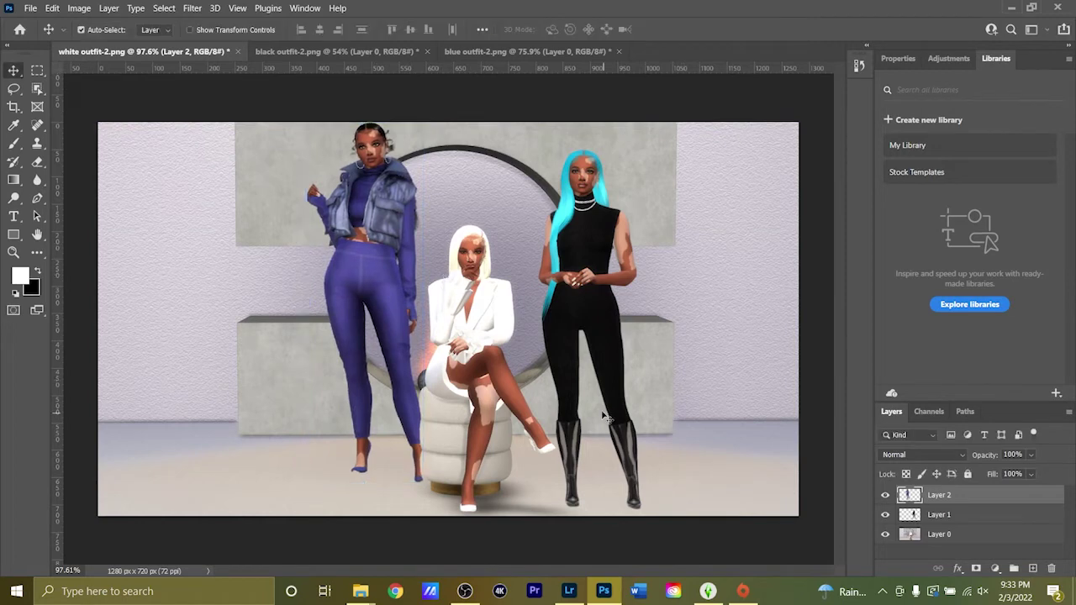
{"action": "mouse_move", "coordinate": [581, 267]}
{"action": "left_mouse_down"}
{"action": "mouse_move", "coordinate": [556, 266]}
{"action": "mouse_move", "coordinate": [557, 254]}
{"action": "mouse_move", "coordinate": [553, 268]}
{"action": "left_mouse_up"}
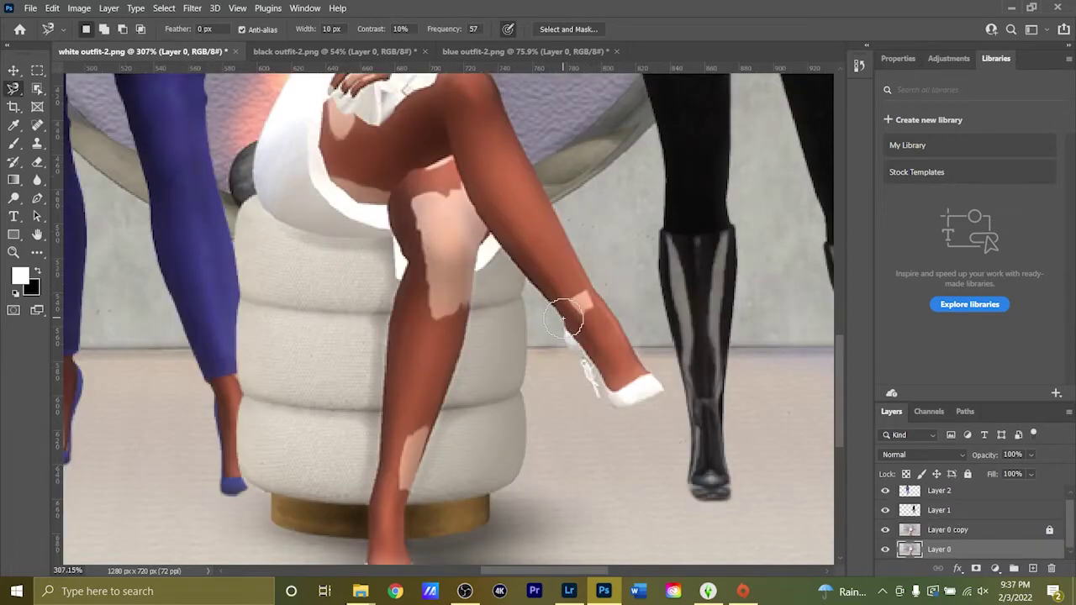
Magnetic Lasso the seated woman's lower leg and heel, refine to a layer mask, and apply it.
{"action": "left_click", "coordinate": [562, 317]}
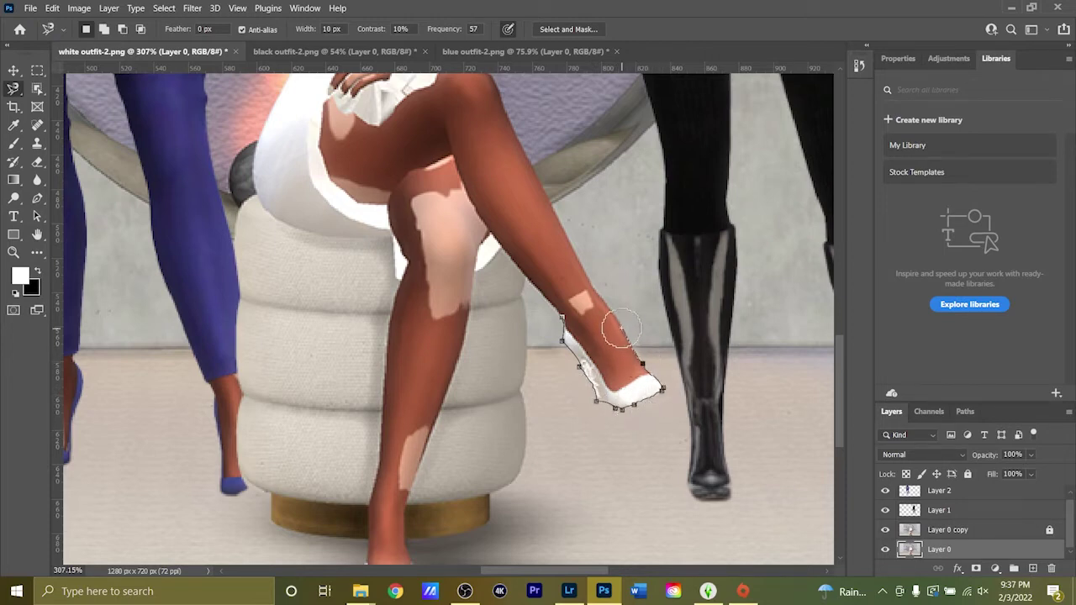
{"action": "left_click", "coordinate": [561, 314]}
{"action": "left_click", "coordinate": [569, 29]}
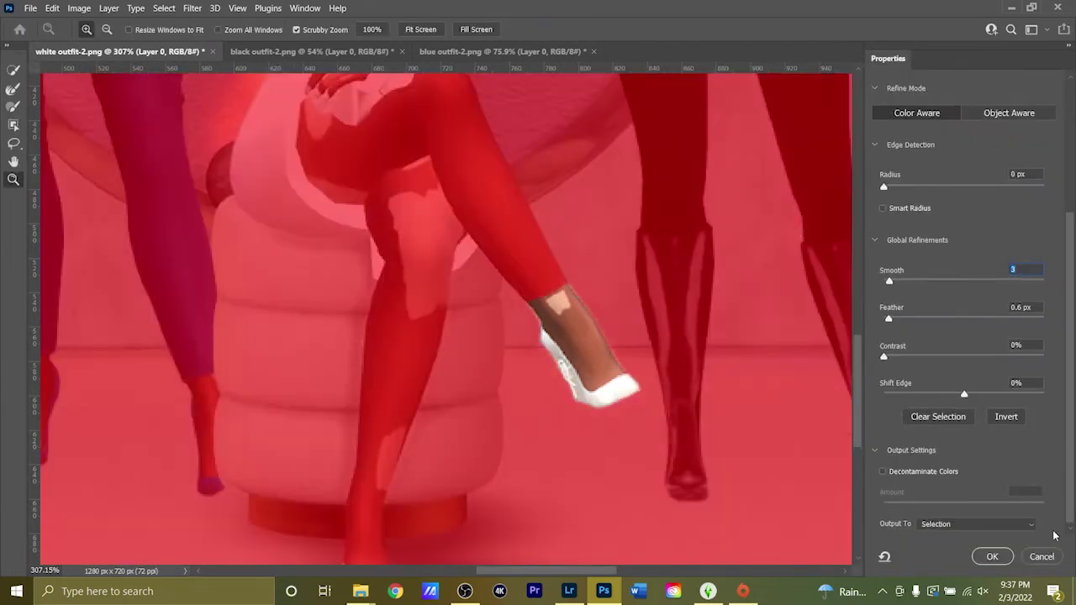
{"action": "left_click", "coordinate": [963, 522]}
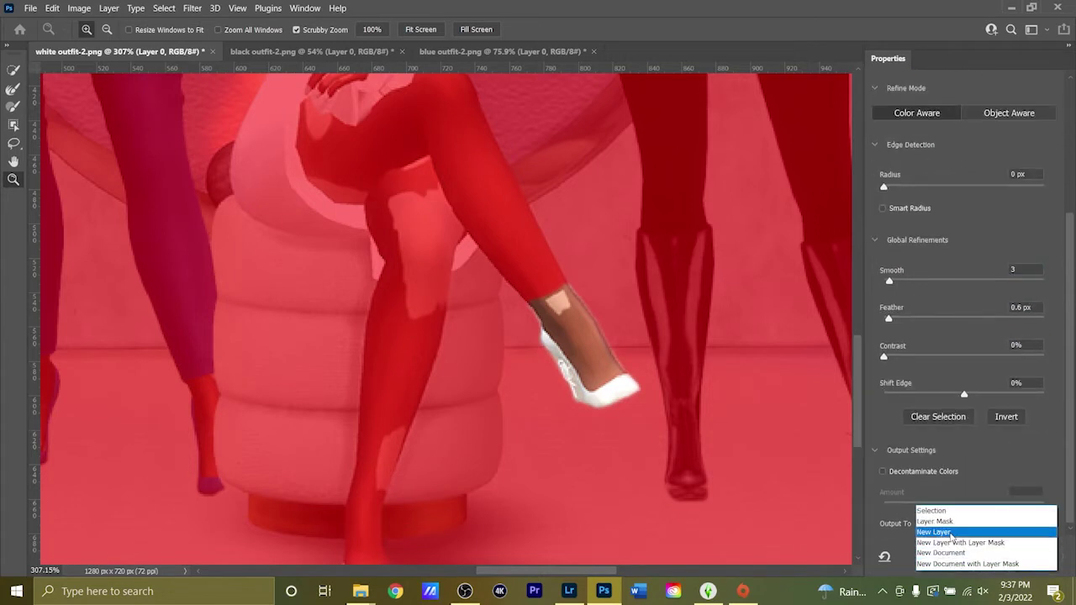
{"action": "left_click", "coordinate": [935, 521]}
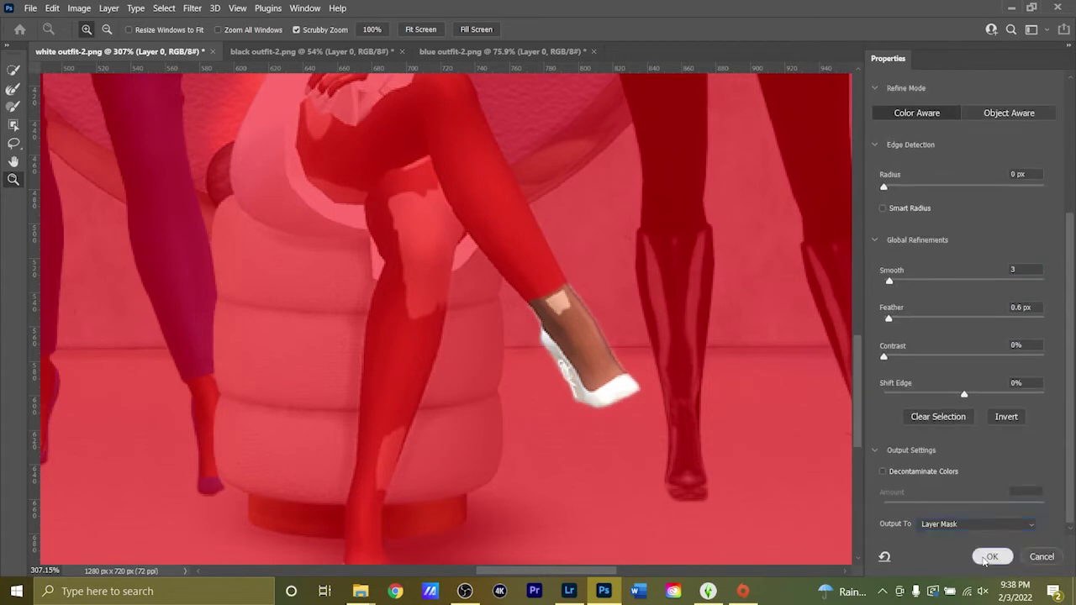
{"action": "left_click", "coordinate": [988, 557]}
{"action": "right_click", "coordinate": [945, 555]}
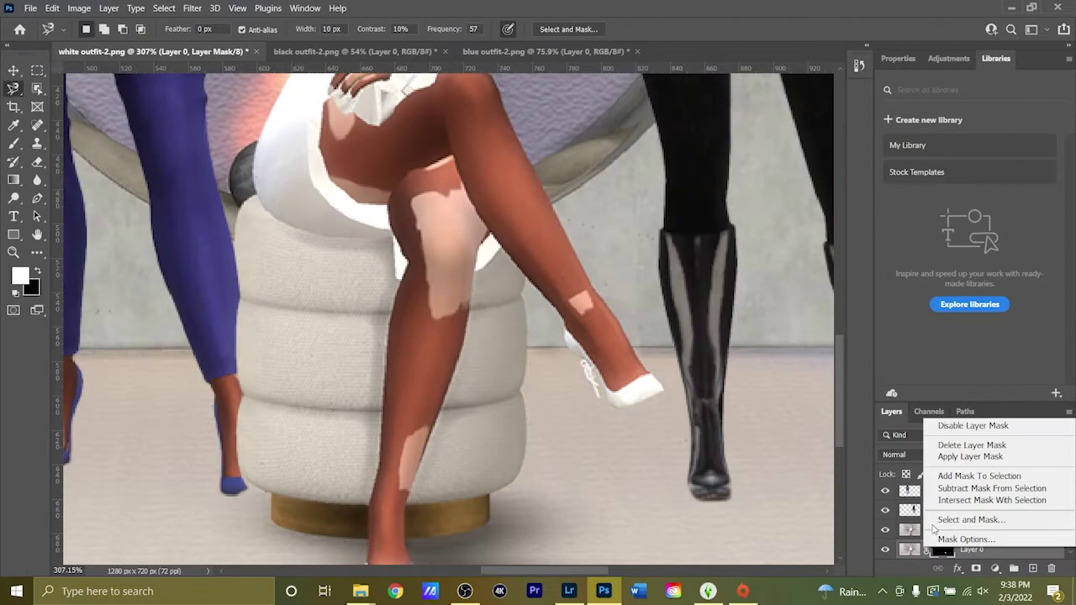
{"action": "left_click", "coordinate": [958, 454]}
Move Layer 0 to the top and nudge the black- and blue-outfit women into position.
{"action": "scroll", "coordinate": [445, 332], "scroll_direction": "down", "scroll_amount": 1}
{"action": "scroll", "coordinate": [445, 332], "scroll_direction": "down", "scroll_amount": 1}
{"action": "scroll", "coordinate": [534, 396], "scroll_direction": "down", "scroll_amount": 7}
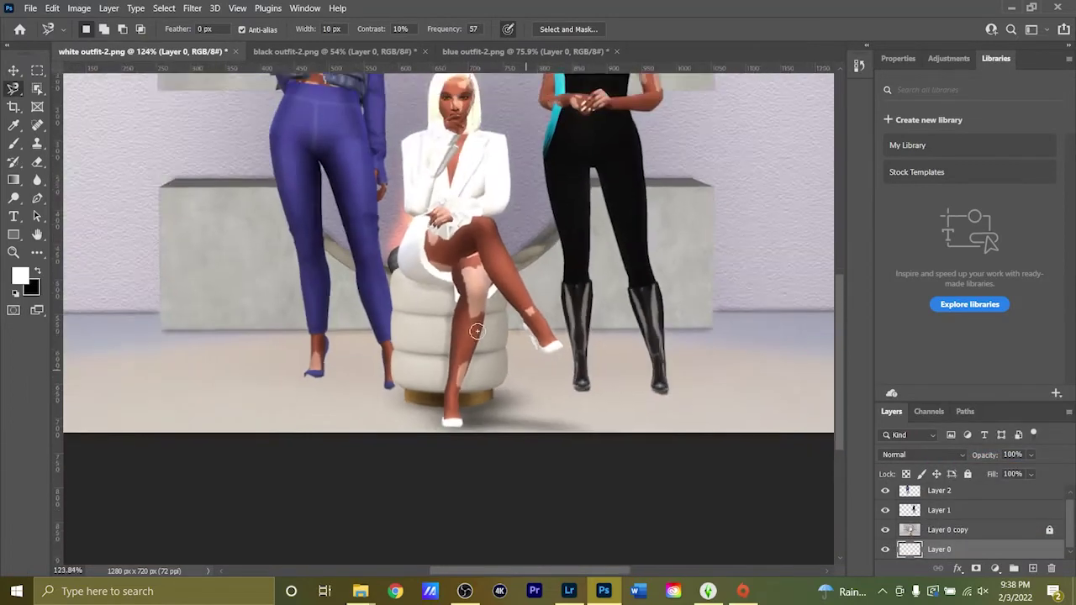
{"action": "scroll", "coordinate": [558, 412], "scroll_direction": "up", "scroll_amount": 3}
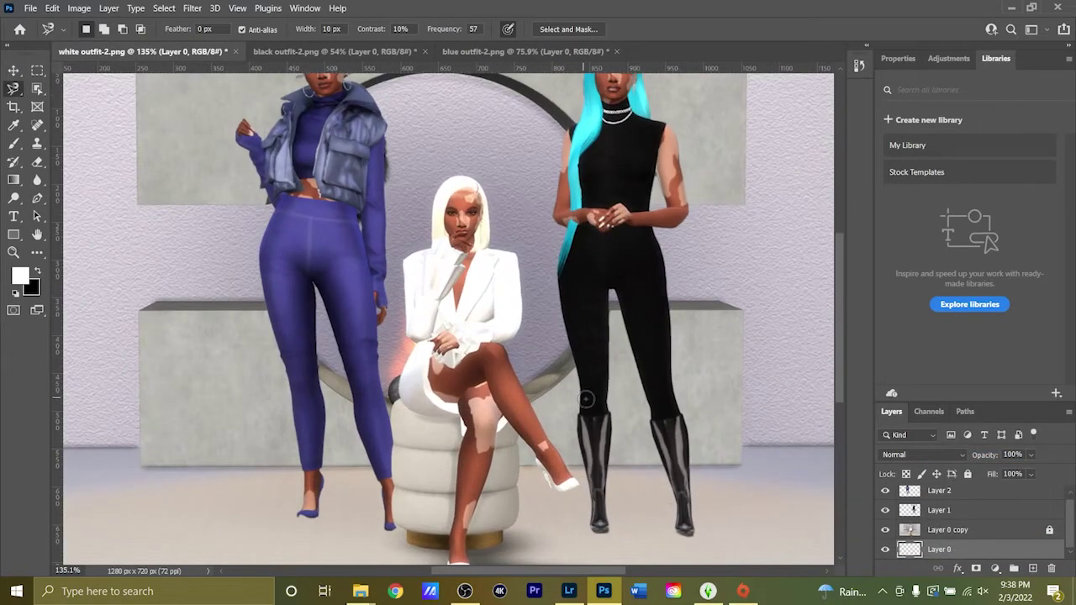
{"action": "key", "text": "v"}
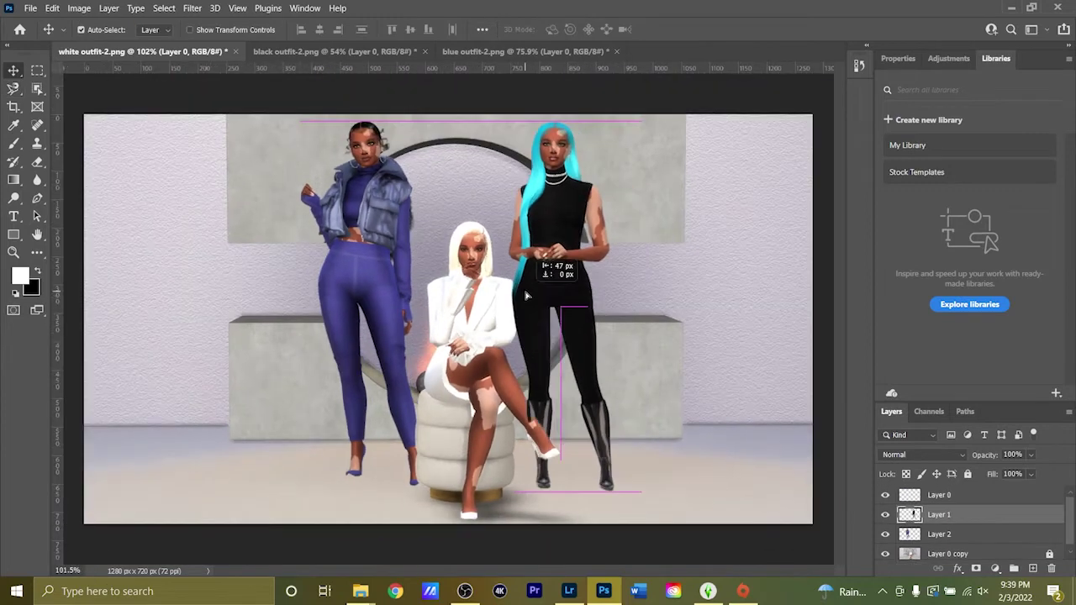
{"action": "left_click_drag", "start_coordinate": [551, 300], "coordinate": [538, 299]}
{"action": "mouse_move", "coordinate": [372, 320]}
{"action": "left_mouse_down"}
{"action": "mouse_move", "coordinate": [387, 320]}
{"action": "mouse_move", "coordinate": [372, 321]}
{"action": "left_mouse_up"}
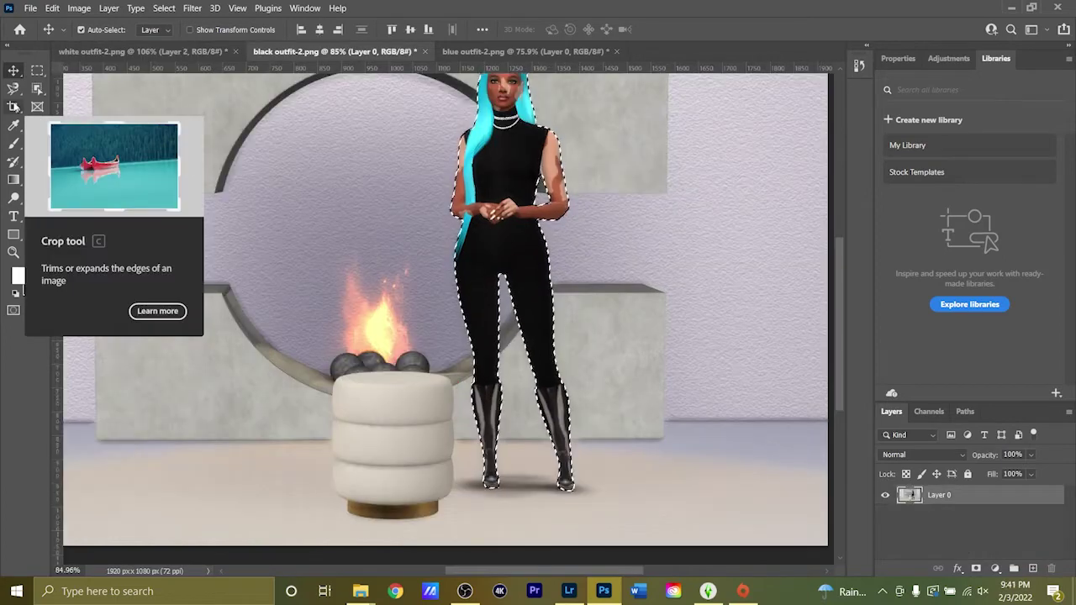
Refine the black-outfit model's selection with slight smoothing and output it to a layer mask.
{"action": "left_click", "coordinate": [84, 10]}
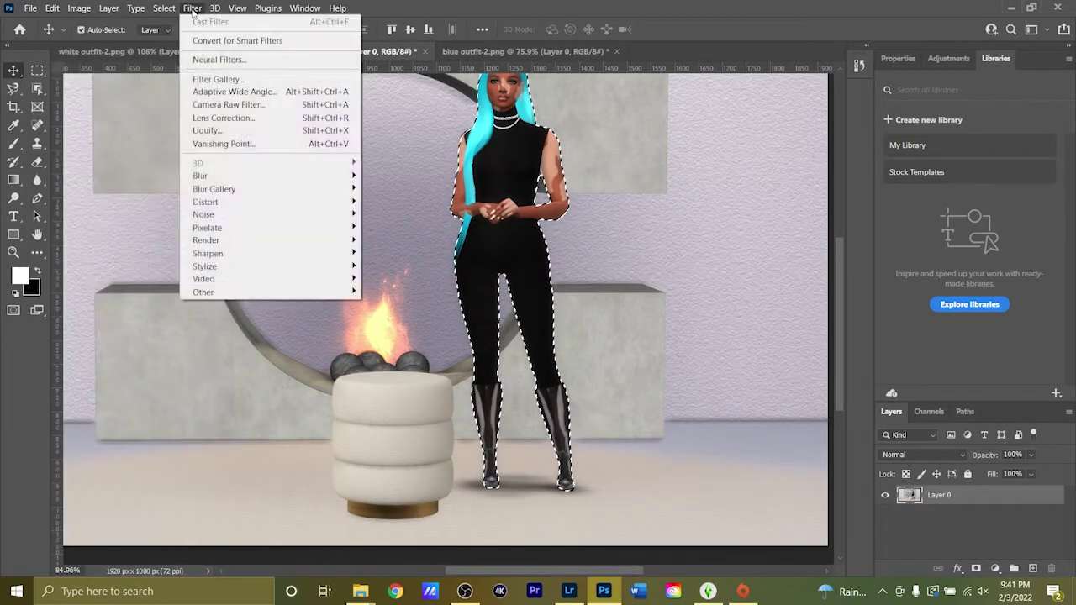
{"action": "left_click", "coordinate": [203, 195]}
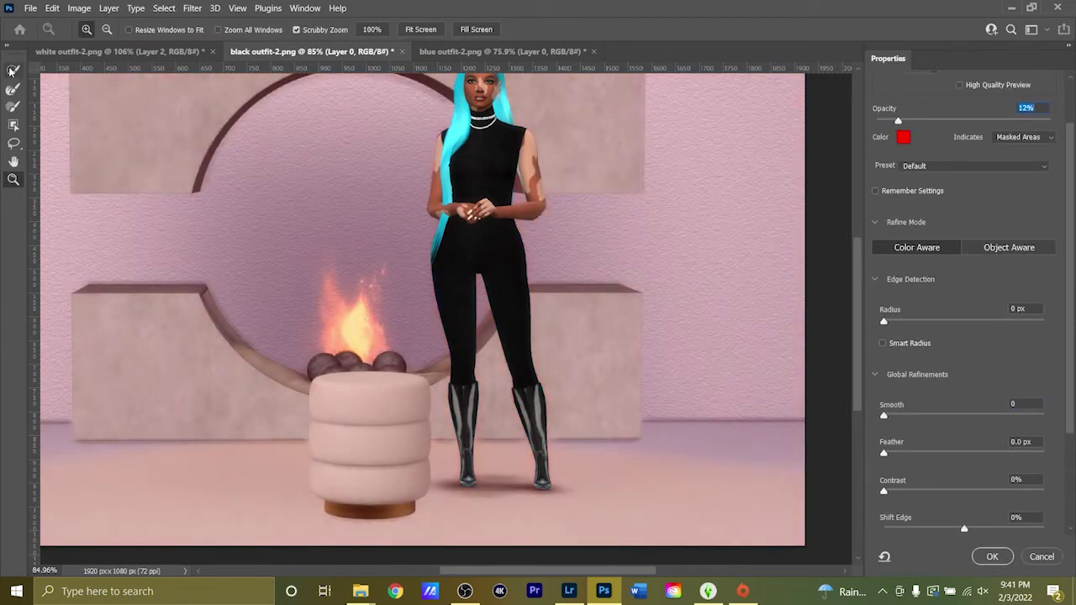
{"action": "left_click", "coordinate": [12, 71]}
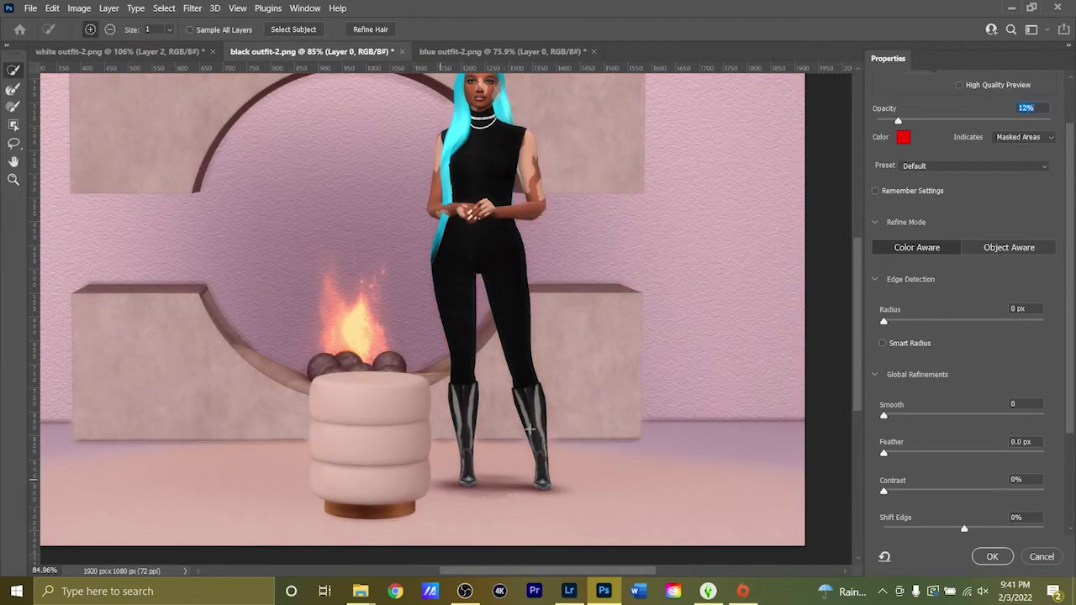
{"action": "scroll", "coordinate": [940, 459], "scroll_direction": "up", "scroll_amount": 2}
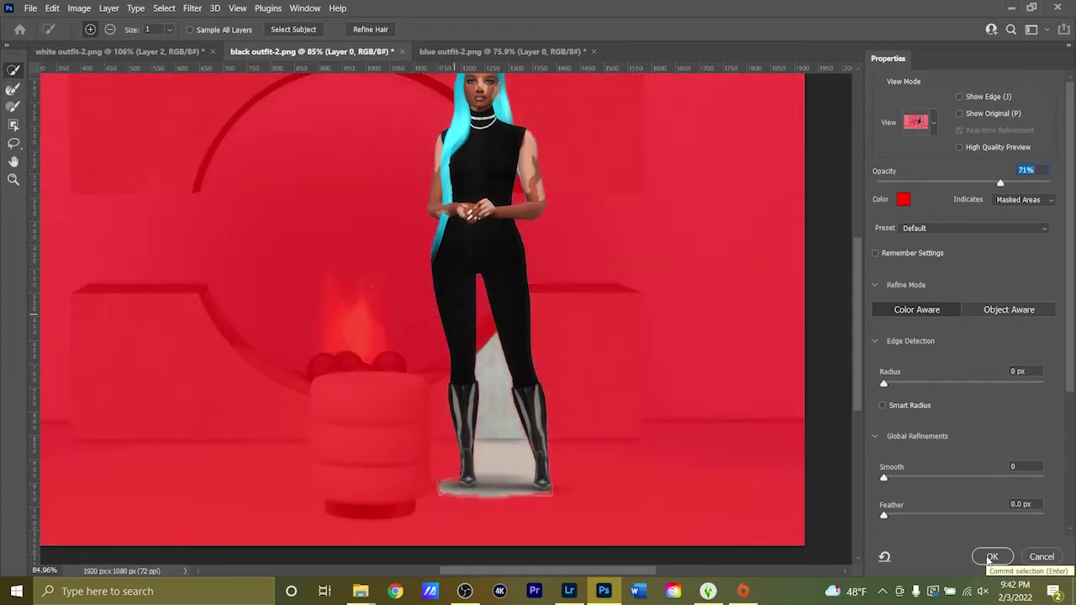
{"action": "scroll", "coordinate": [941, 455], "scroll_direction": "down", "scroll_amount": 2}
{"action": "scroll", "coordinate": [942, 447], "scroll_direction": "up", "scroll_amount": 2}
{"action": "scroll", "coordinate": [954, 450], "scroll_direction": "down", "scroll_amount": 3}
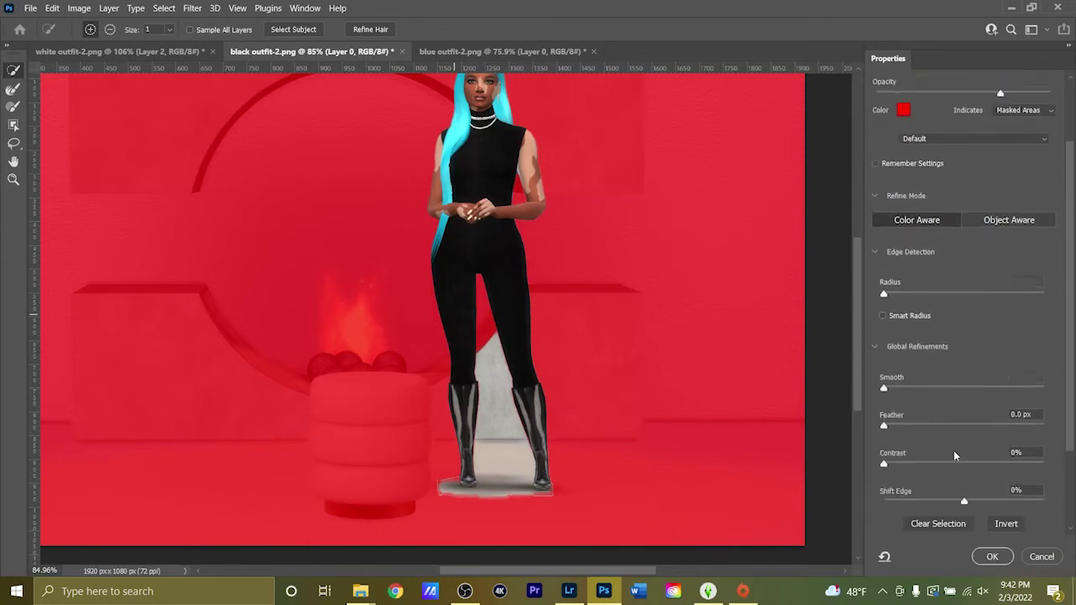
{"action": "left_click_drag", "start_coordinate": [884, 371], "coordinate": [891, 372]}
{"action": "left_click_drag", "start_coordinate": [883, 333], "coordinate": [887, 333]}
{"action": "scroll", "coordinate": [927, 485], "scroll_direction": "down", "scroll_amount": 3}
{"action": "left_click", "coordinate": [945, 521]}
{"action": "left_click", "coordinate": [945, 522]}
{"action": "left_click", "coordinate": [993, 557]}
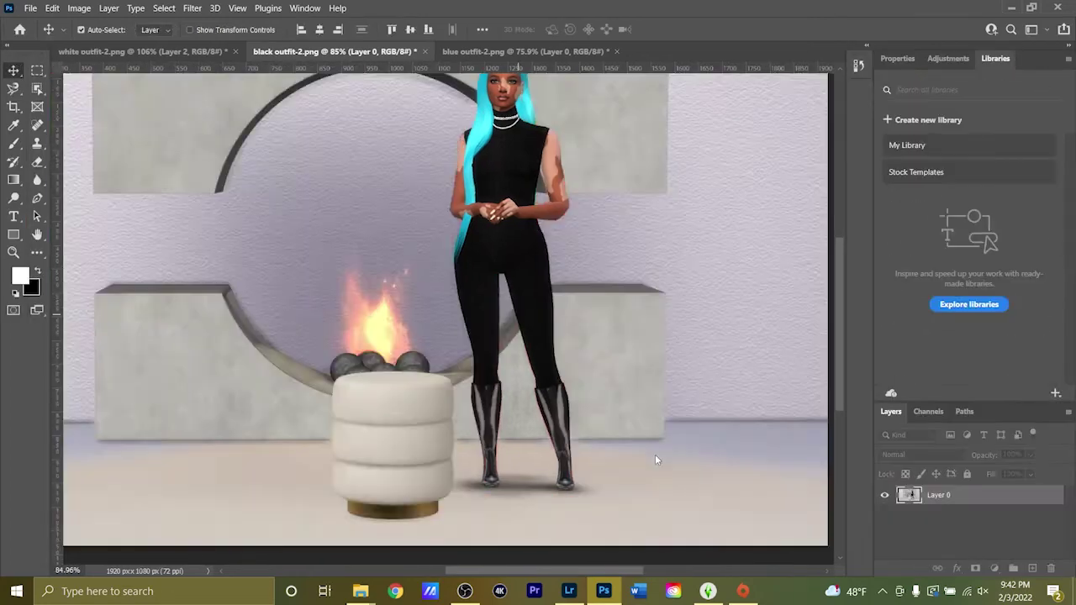
Apply the mask, drag the model into white outfit-2, scale to about 64% and move it right.
{"action": "right_click", "coordinate": [927, 498]}
{"action": "left_click", "coordinate": [949, 411]}
{"action": "left_click_drag", "start_coordinate": [451, 283], "coordinate": [281, 341]}
{"action": "key", "text": "ctrl+t"}
{"action": "left_click_drag", "start_coordinate": [385, 104], "coordinate": [327, 306]}
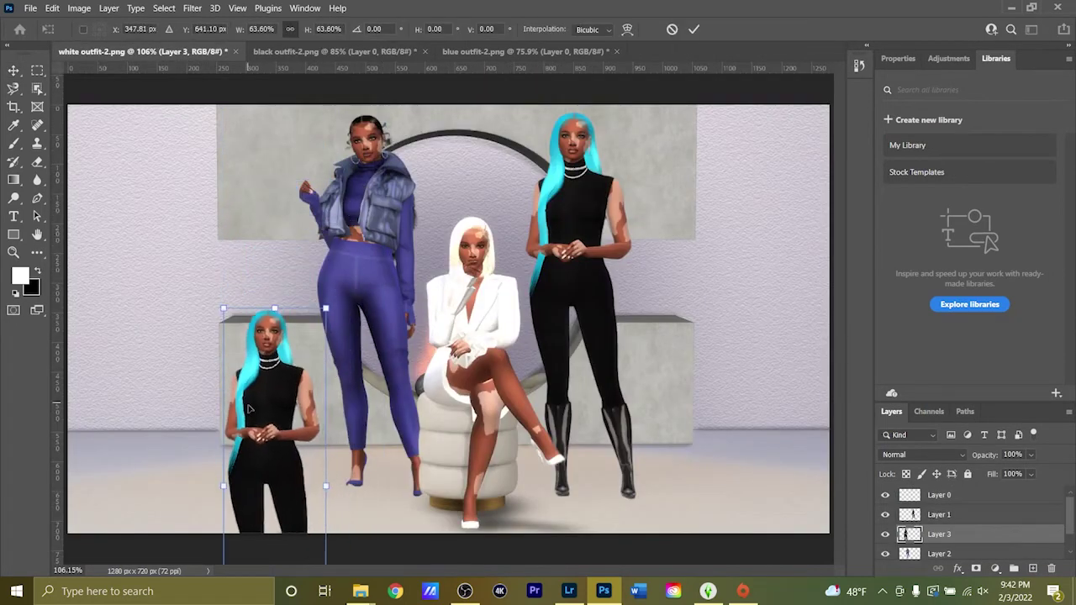
{"action": "left_click_drag", "start_coordinate": [279, 416], "coordinate": [684, 252]}
{"action": "key", "text": "Return"}
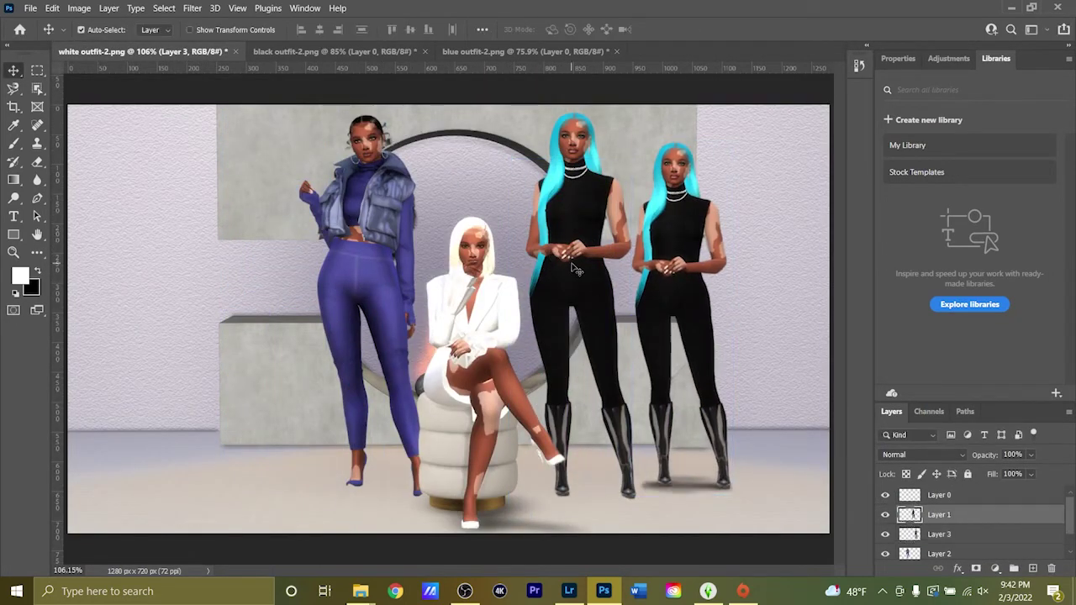
Enlarge the right black-outfit figure to about 105%, position it, and hide rulers and Layer 1.
{"action": "left_click_drag", "start_coordinate": [580, 252], "coordinate": [435, 248]}
{"action": "left_click_drag", "start_coordinate": [659, 292], "coordinate": [592, 289]}
{"action": "key", "text": "ctrl+t"}
{"action": "left_click_drag", "start_coordinate": [671, 135], "coordinate": [677, 116]}
{"action": "left_click_drag", "start_coordinate": [616, 247], "coordinate": [562, 255]}
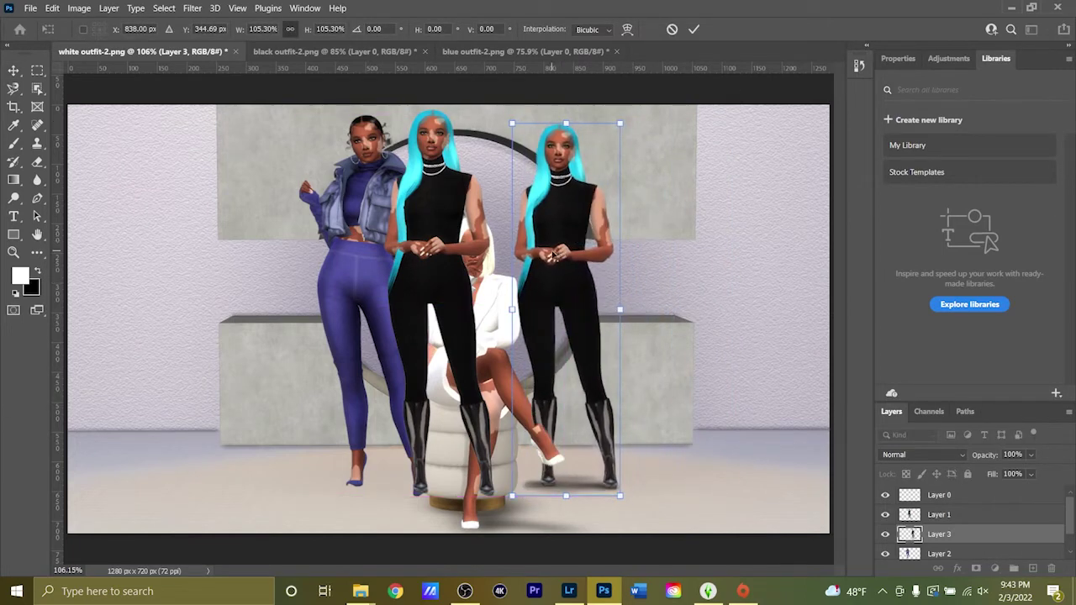
{"action": "mouse_move", "coordinate": [619, 124]}
{"action": "left_mouse_down"}
{"action": "mouse_move", "coordinate": [633, 112]}
{"action": "mouse_move", "coordinate": [621, 116]}
{"action": "left_mouse_up"}
{"action": "left_click", "coordinate": [694, 29]}
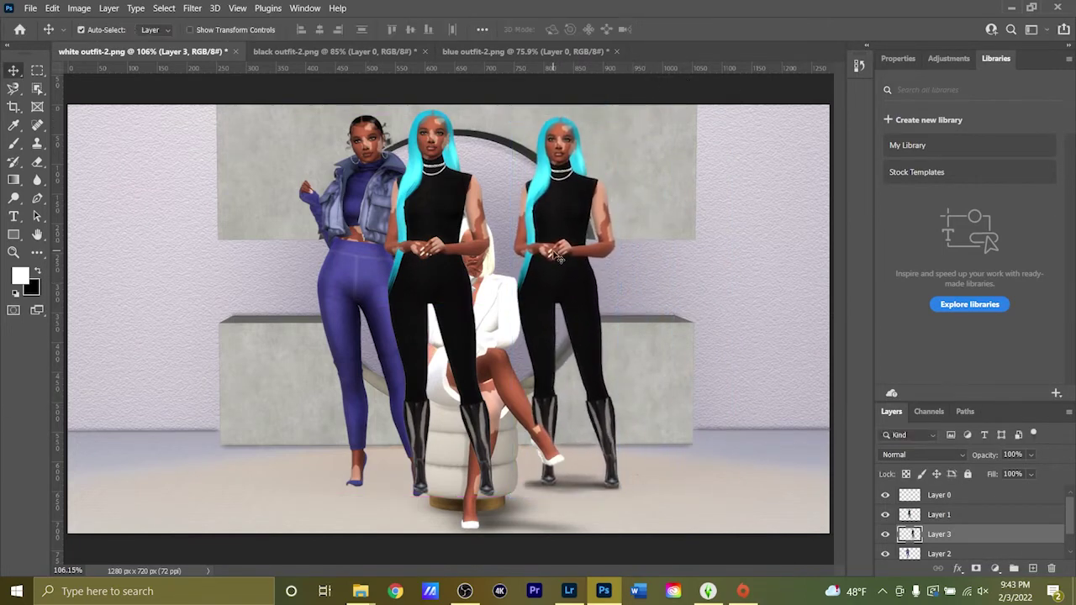
{"action": "left_click_drag", "start_coordinate": [559, 219], "coordinate": [564, 220]}
{"action": "key", "text": "ctrl+r"}
{"action": "left_click", "coordinate": [884, 514]}
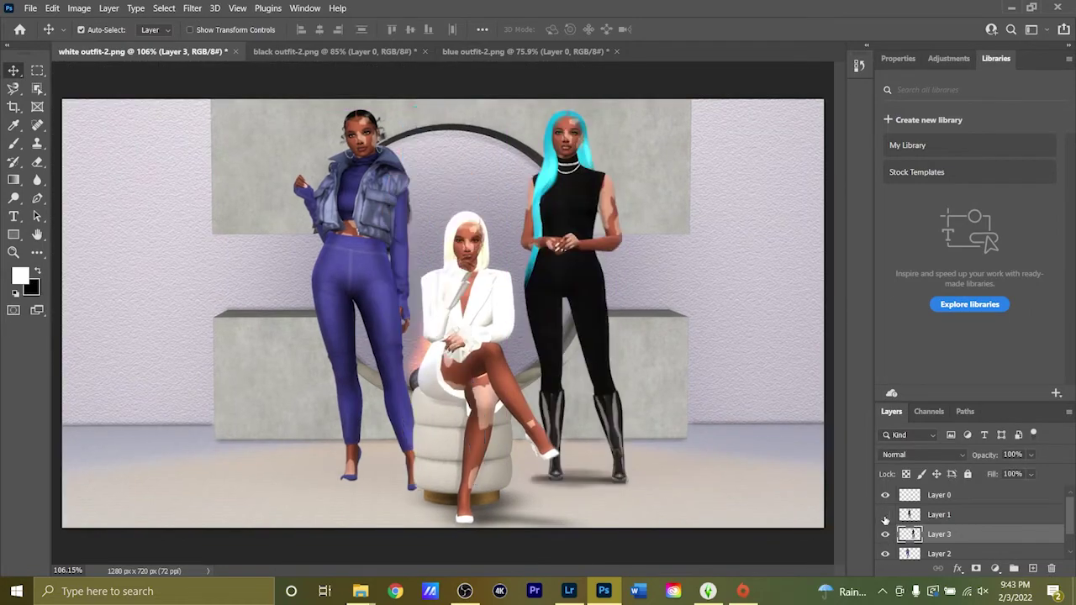
In blue outfit-2.png, restore the room background and auto-select the model with Select Subject.
{"action": "left_click", "coordinate": [471, 52]}
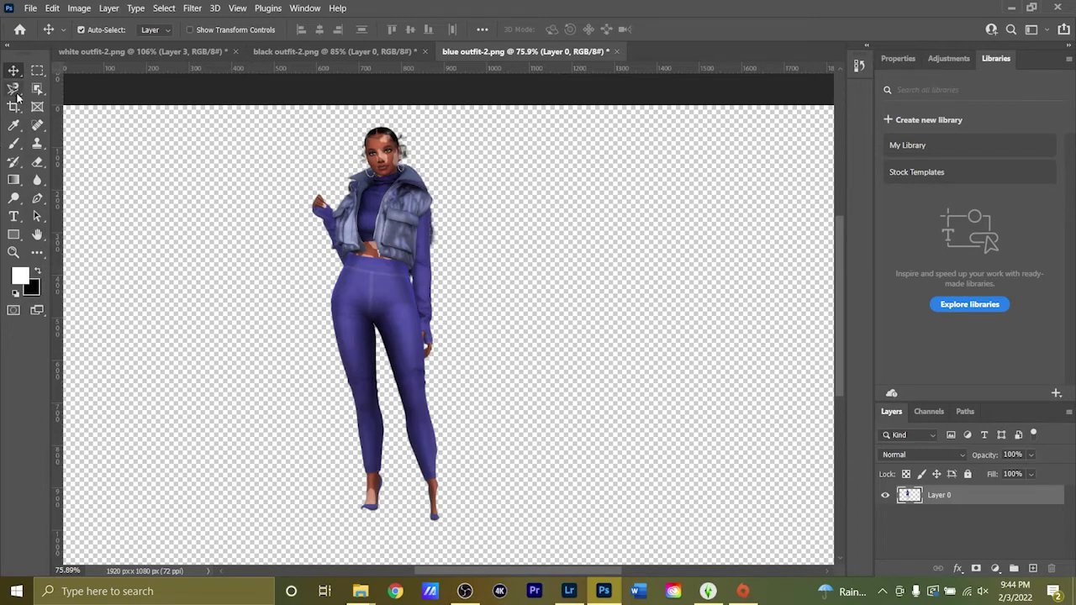
{"action": "key", "text": "ctrl+z"}
{"action": "key", "text": "ctrl+z"}
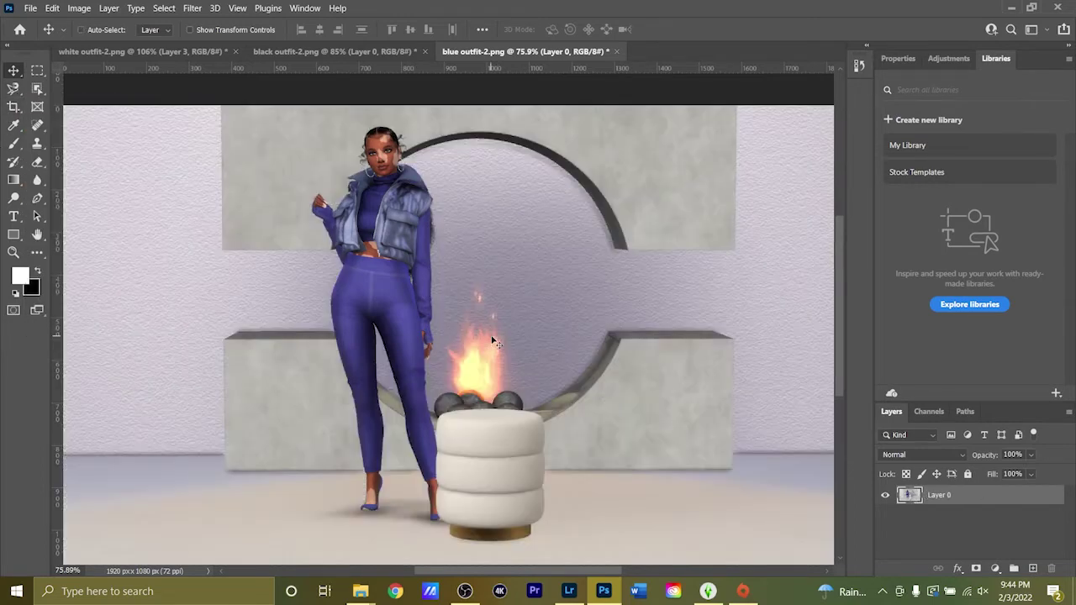
{"action": "left_click", "coordinate": [162, 8]}
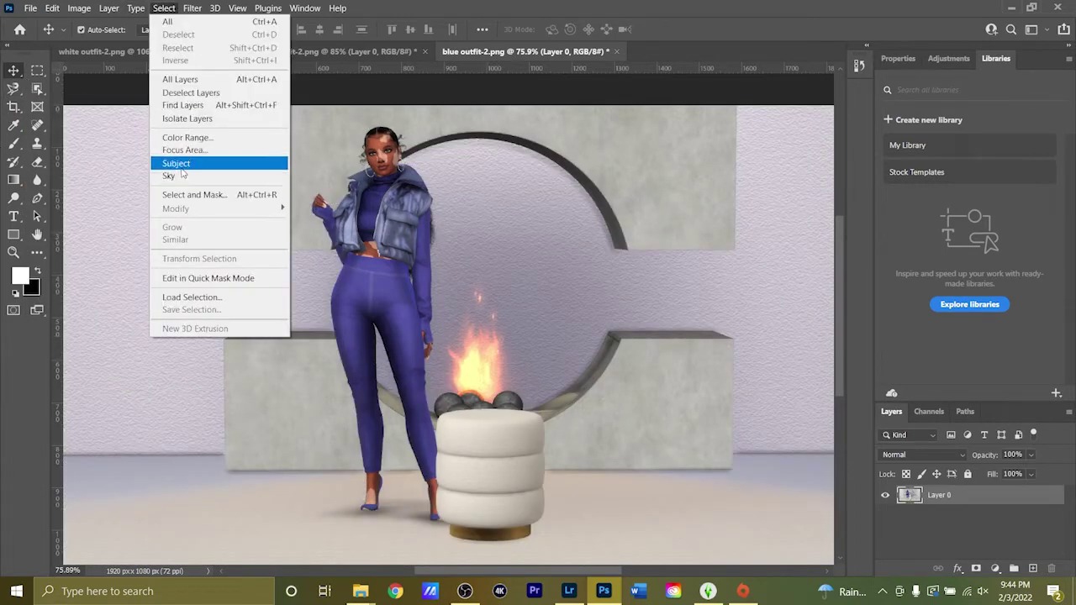
{"action": "left_click", "coordinate": [178, 163]}
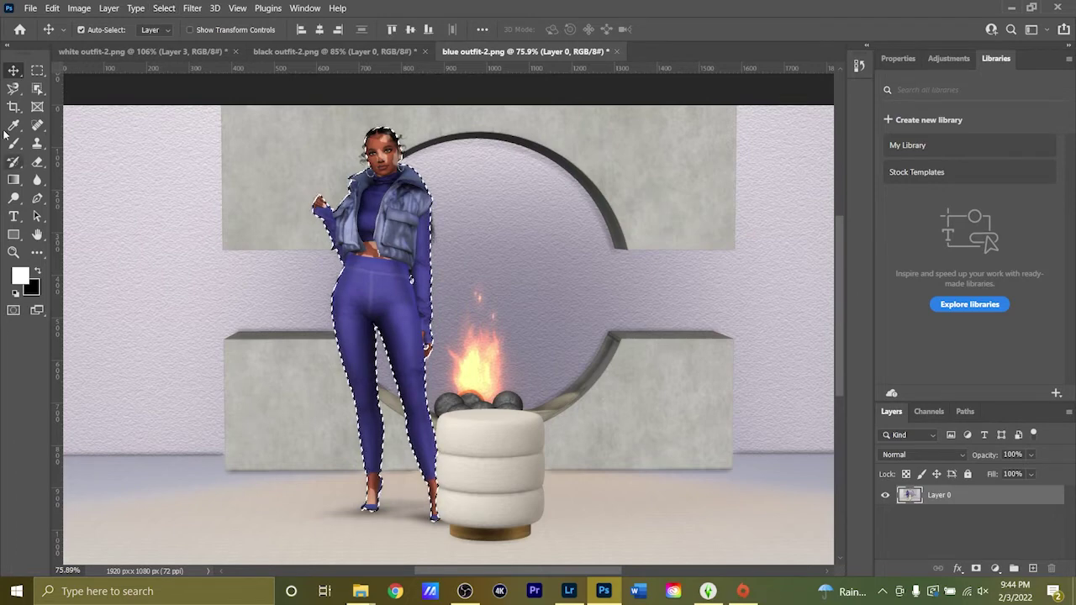
In Select and Mask, add the floor patch by the feet and refine the hair curls on both sides.
{"action": "left_click", "coordinate": [164, 8]}
{"action": "left_click", "coordinate": [194, 194]}
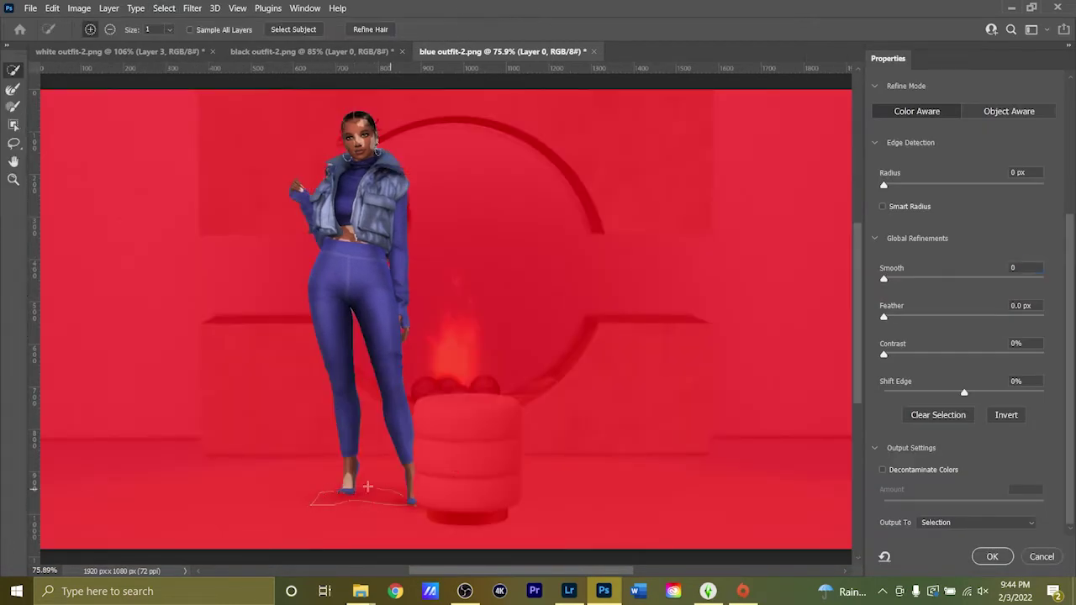
{"action": "left_click_drag", "start_coordinate": [323, 494], "coordinate": [320, 507]}
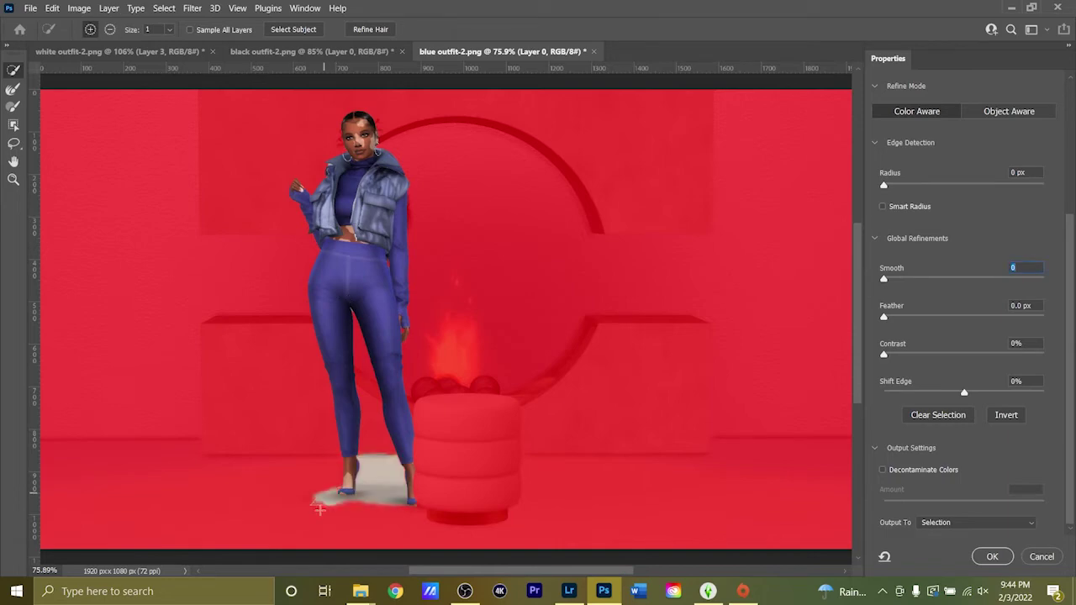
{"action": "left_click", "coordinate": [13, 180]}
{"action": "left_click", "coordinate": [252, 183]}
{"action": "left_click", "coordinate": [252, 183]}
{"action": "left_click", "coordinate": [252, 183]}
{"action": "left_click", "coordinate": [134, 187]}
{"action": "key", "text": "space"}
{"action": "left_click_drag", "start_coordinate": [538, 160], "coordinate": [221, 485]}
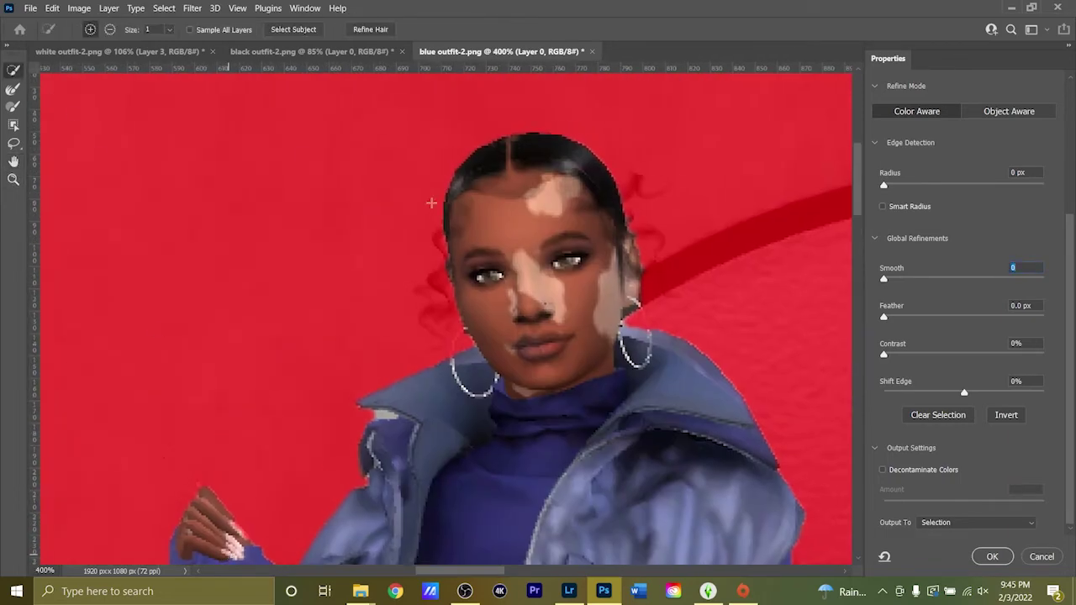
{"action": "left_click_drag", "start_coordinate": [441, 231], "coordinate": [436, 252]}
{"action": "mouse_move", "coordinate": [446, 300]}
{"action": "left_mouse_down"}
{"action": "mouse_move", "coordinate": [431, 350]}
{"action": "mouse_move", "coordinate": [424, 288]}
{"action": "mouse_move", "coordinate": [426, 301]}
{"action": "mouse_move", "coordinate": [441, 272]}
{"action": "left_mouse_up"}
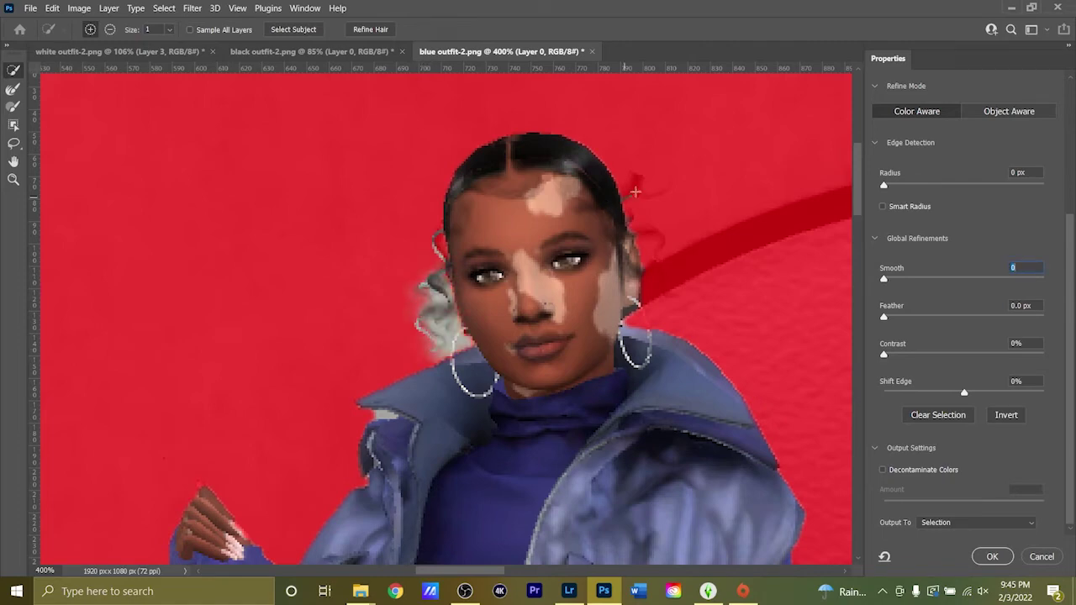
{"action": "left_click_drag", "start_coordinate": [633, 194], "coordinate": [670, 180]}
{"action": "mouse_move", "coordinate": [644, 241]}
{"action": "left_mouse_down"}
{"action": "mouse_move", "coordinate": [664, 277]}
{"action": "mouse_move", "coordinate": [683, 286]}
{"action": "left_mouse_up"}
Output the refined selection to a Layer Mask and apply it.
{"action": "left_click", "coordinate": [975, 522]}
{"action": "left_click", "coordinate": [959, 534]}
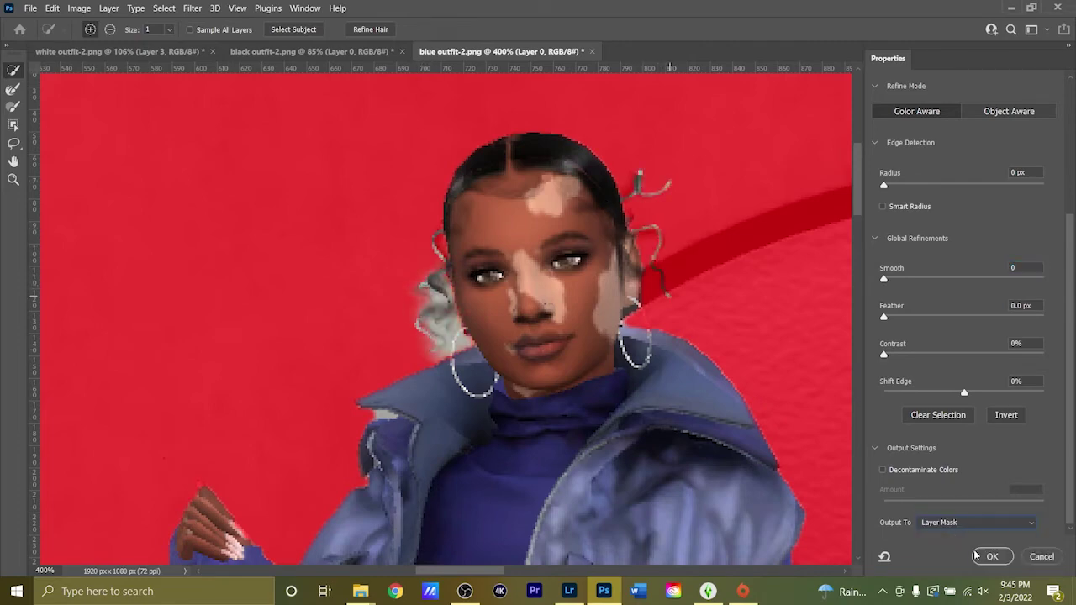
{"action": "left_click", "coordinate": [992, 556]}
{"action": "scroll", "coordinate": [374, 344], "scroll_direction": "down", "scroll_amount": 6}
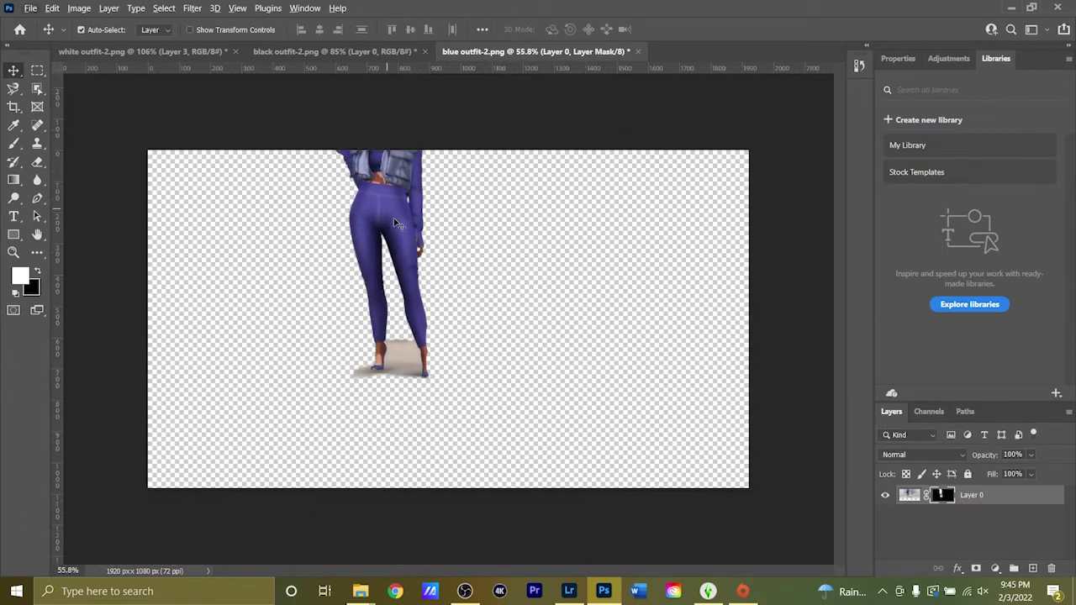
Apply the layer mask and drag the blue-outfit cutout into white outfit-2.png.
{"action": "right_click", "coordinate": [939, 497]}
{"action": "left_click", "coordinate": [952, 405]}
{"action": "left_click_drag", "start_coordinate": [402, 307], "coordinate": [288, 324]}
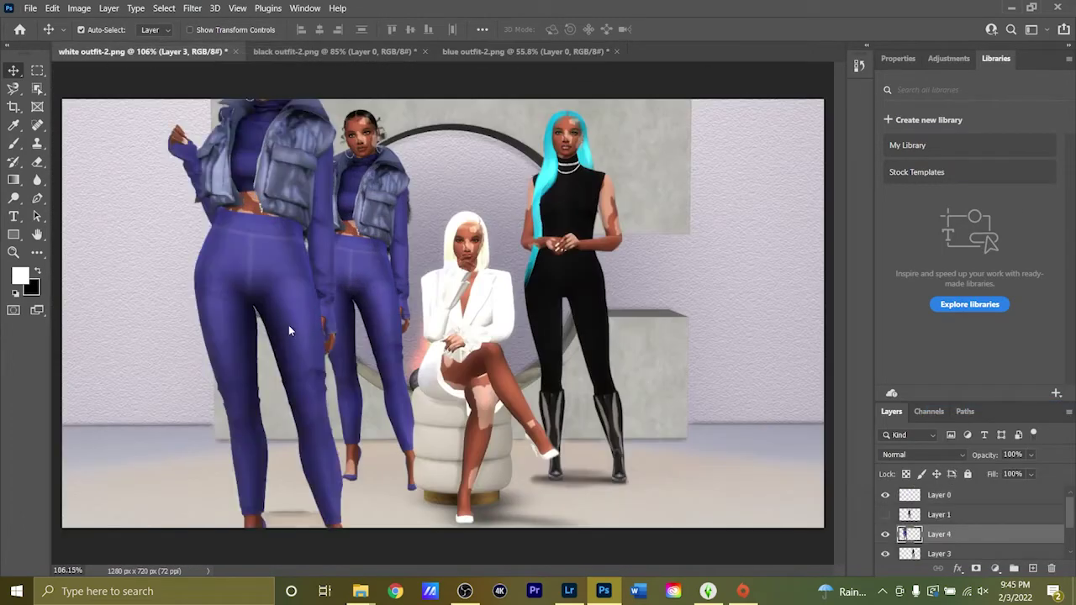
Scale the blue-outfit figure to about 67% and position it on the left of the group.
{"action": "key", "text": "ctrl+t"}
{"action": "left_click_drag", "start_coordinate": [260, 203], "coordinate": [322, 310]}
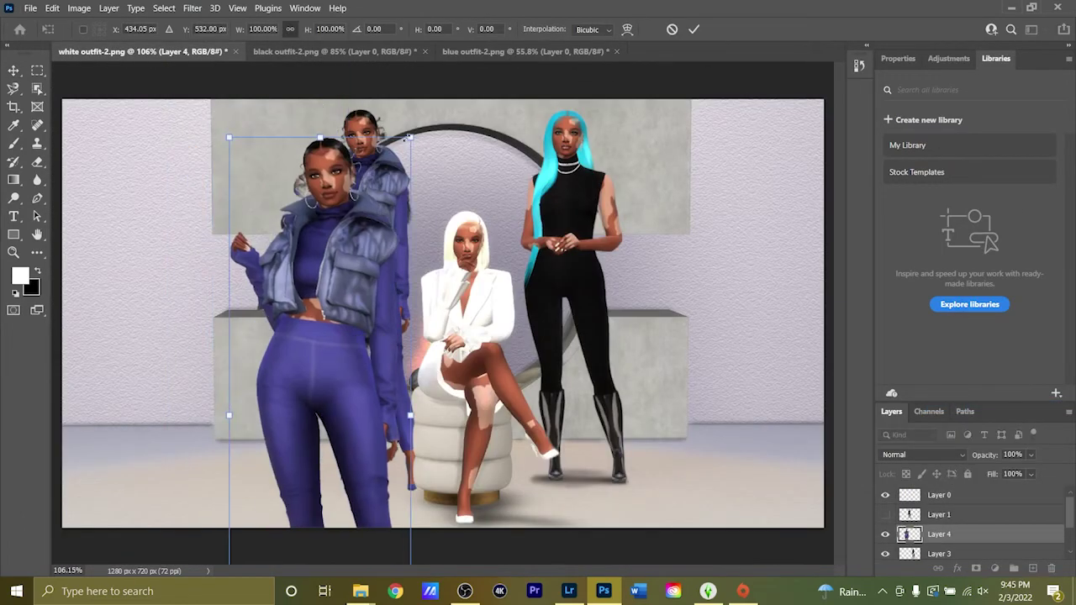
{"action": "left_click_drag", "start_coordinate": [410, 137], "coordinate": [346, 332]}
{"action": "left_click_drag", "start_coordinate": [331, 351], "coordinate": [592, 75]}
{"action": "left_click_drag", "start_coordinate": [543, 223], "coordinate": [577, 235]}
{"action": "left_click_drag", "start_coordinate": [627, 88], "coordinate": [617, 118]}
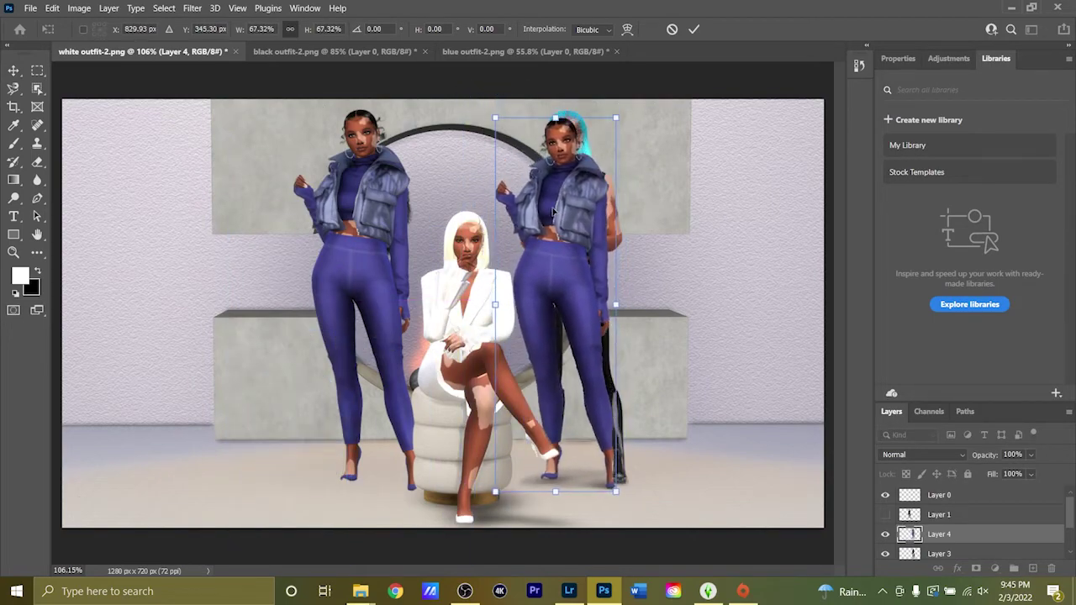
{"action": "left_click_drag", "start_coordinate": [563, 209], "coordinate": [361, 211]}
{"action": "key", "text": "Return"}
Zoom in and nudge the blue-outfit figure a few pixels right.
{"action": "scroll", "coordinate": [888, 538], "scroll_direction": "down", "scroll_amount": 2}
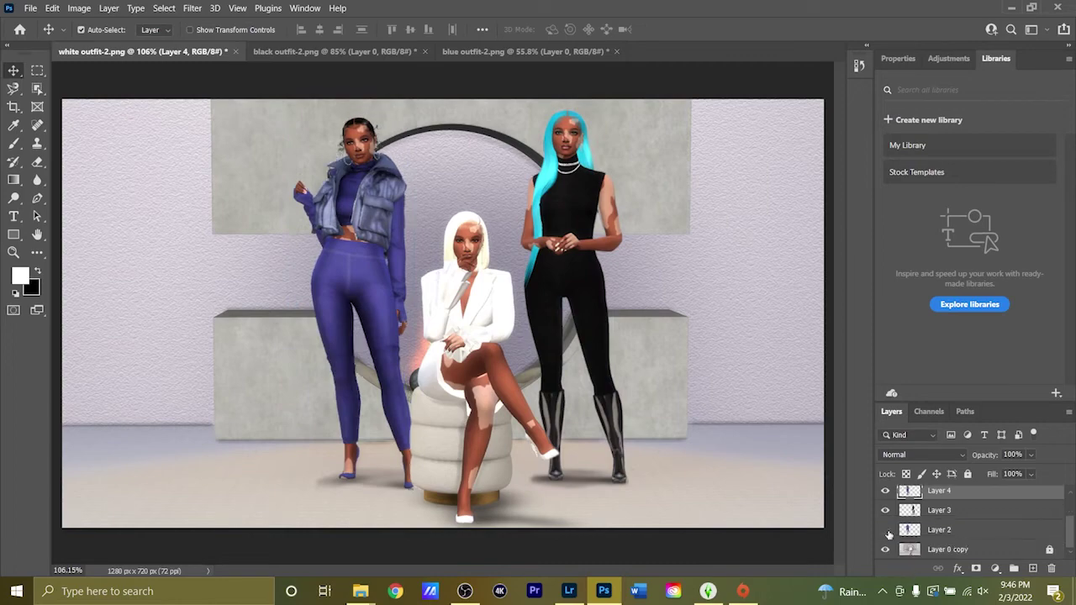
{"action": "left_click", "coordinate": [13, 255]}
{"action": "left_click", "coordinate": [333, 454]}
{"action": "left_click", "coordinate": [333, 454]}
{"action": "left_click", "coordinate": [13, 72]}
{"action": "left_click_drag", "start_coordinate": [371, 209], "coordinate": [379, 208]}
Fit the image on screen and shift the black-outfit model about 15 px left.
{"action": "key", "text": "ctrl+0"}
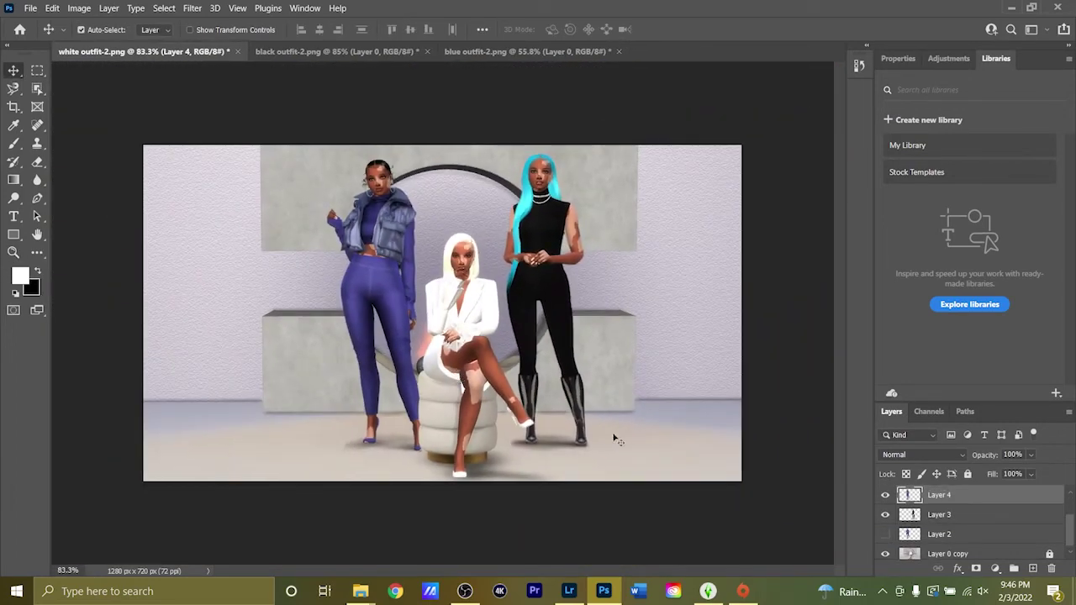
{"action": "scroll", "coordinate": [593, 380], "scroll_direction": "up", "scroll_amount": 2}
{"action": "left_click_drag", "start_coordinate": [541, 238], "coordinate": [530, 236]}
{"action": "scroll", "coordinate": [416, 358], "scroll_direction": "down", "scroll_amount": 4}
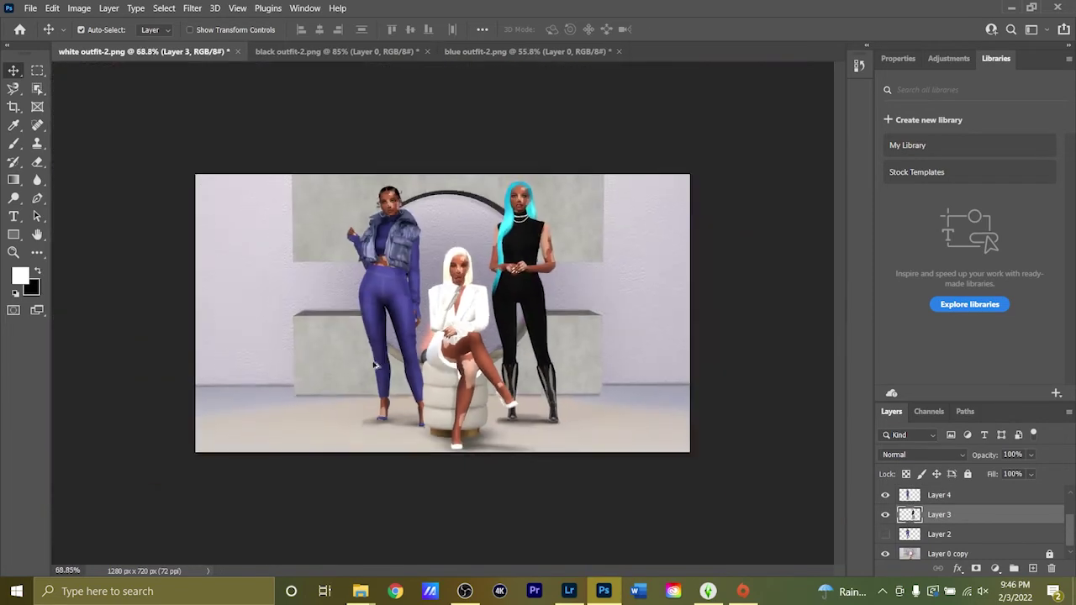
{"action": "scroll", "coordinate": [412, 347], "scroll_direction": "up", "scroll_amount": 3}
Check the composite's image size.
{"action": "left_click", "coordinate": [79, 8]}
{"action": "left_click", "coordinate": [109, 126]}
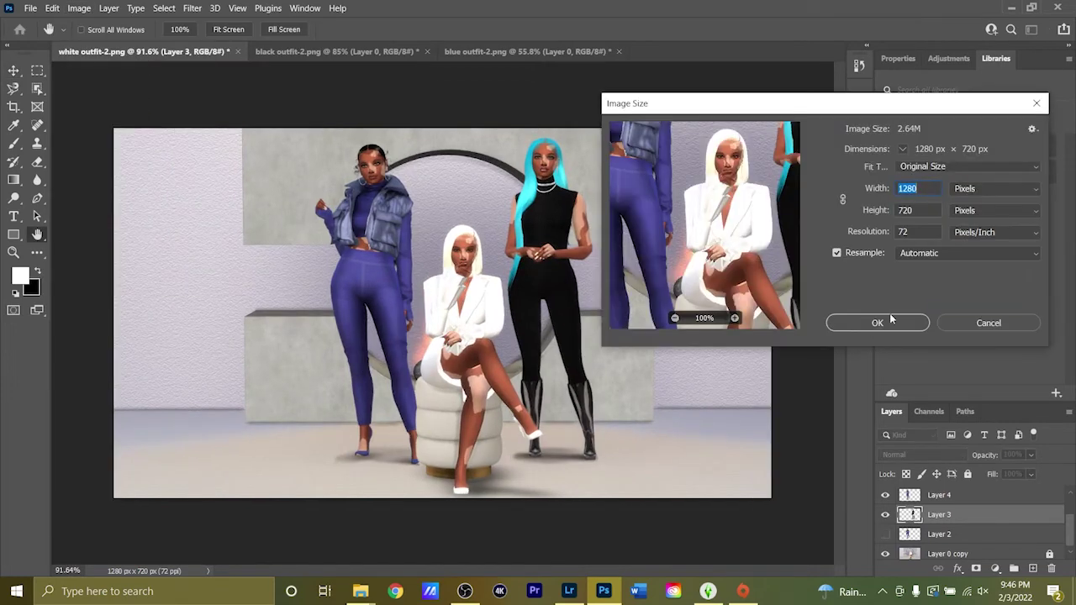
{"action": "left_click", "coordinate": [883, 317]}
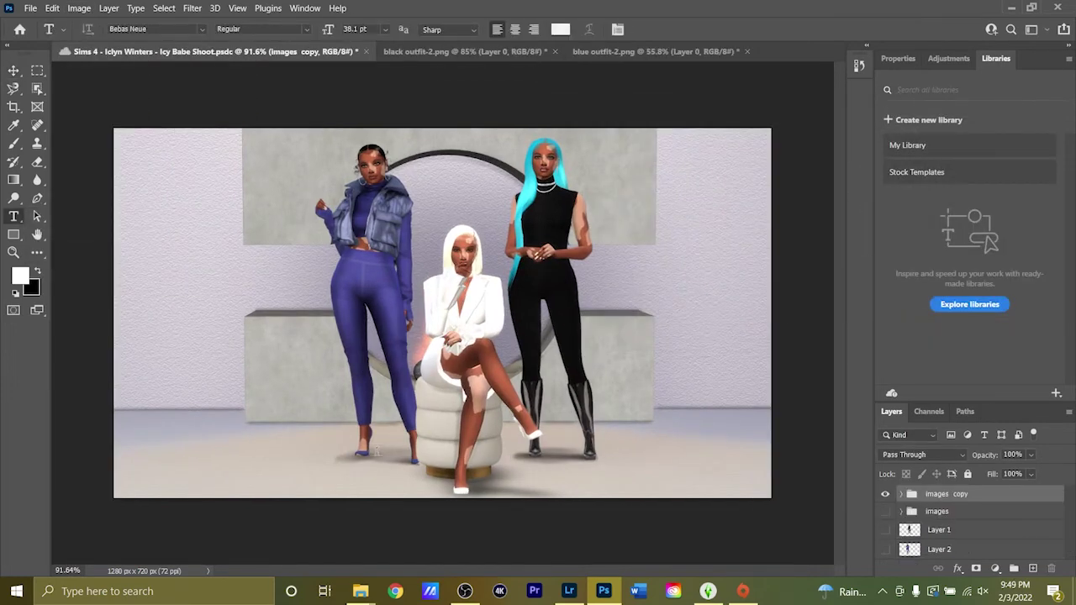
Add the title 'ICEYN WINTERS' in 126 pt Constantia and move it to the bottom centre.
{"action": "left_click", "coordinate": [376, 450]}
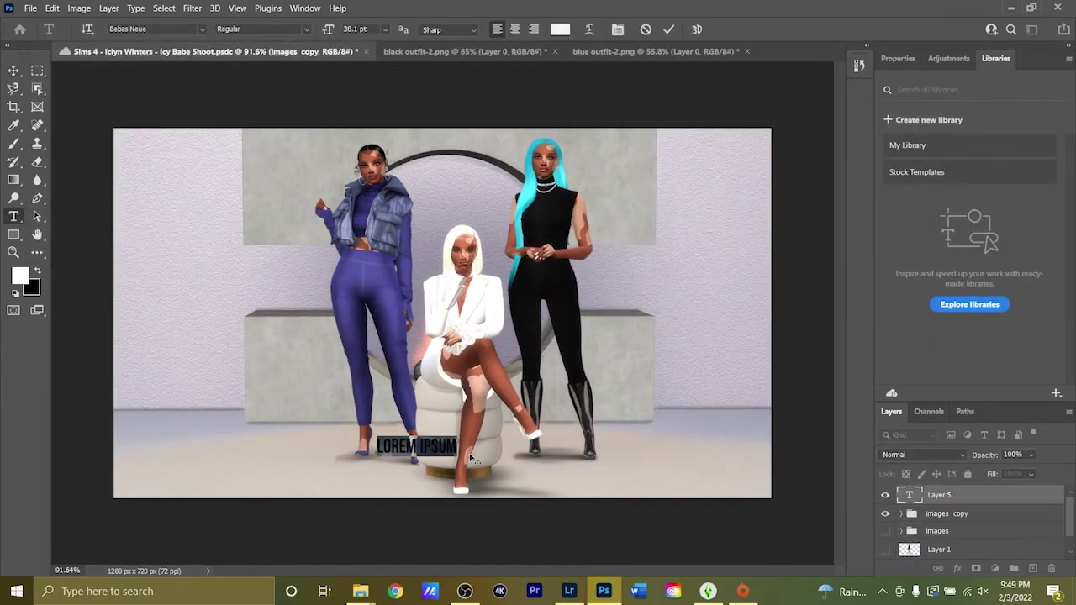
{"action": "type", "text": "ICE"}
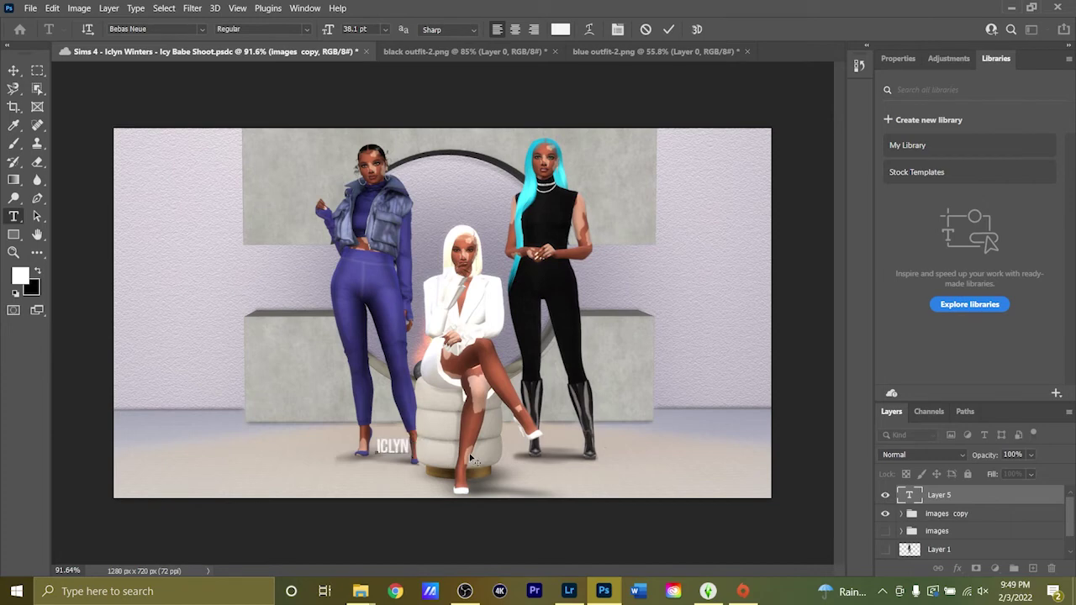
{"action": "type", "text": "YN WINTERS"}
{"action": "left_click_drag", "start_coordinate": [463, 448], "coordinate": [375, 441]}
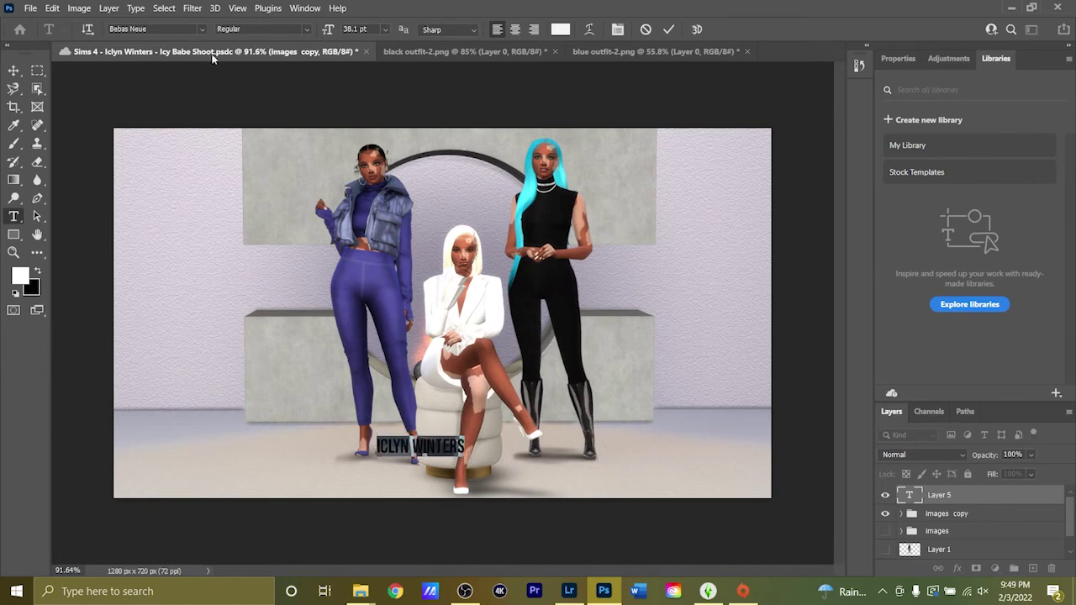
{"action": "left_click_drag", "start_coordinate": [331, 31], "coordinate": [401, 32]}
{"action": "left_click", "coordinate": [196, 29]}
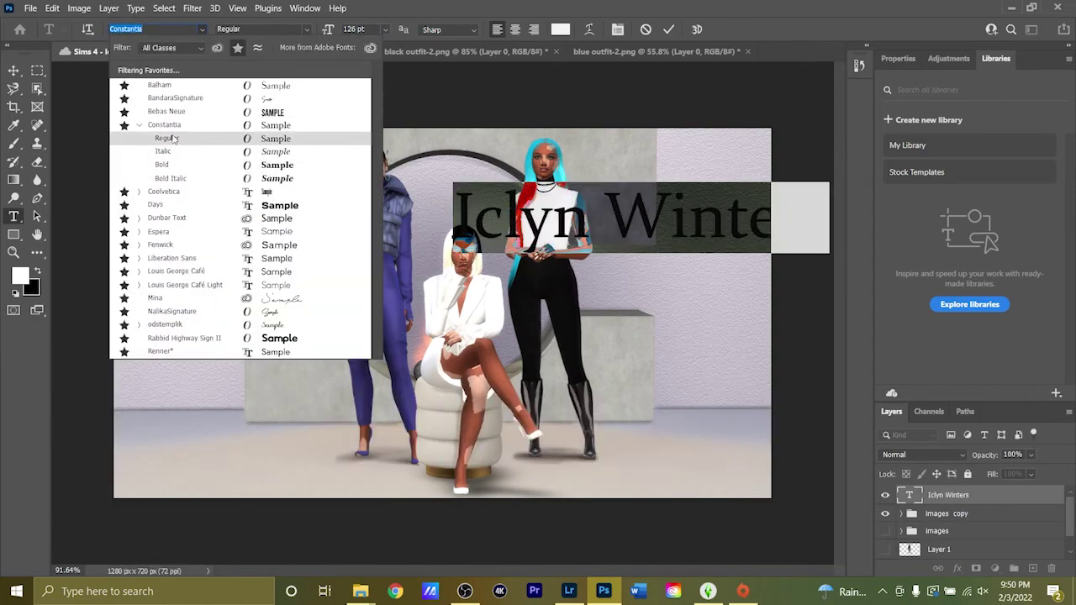
{"action": "left_click", "coordinate": [166, 137]}
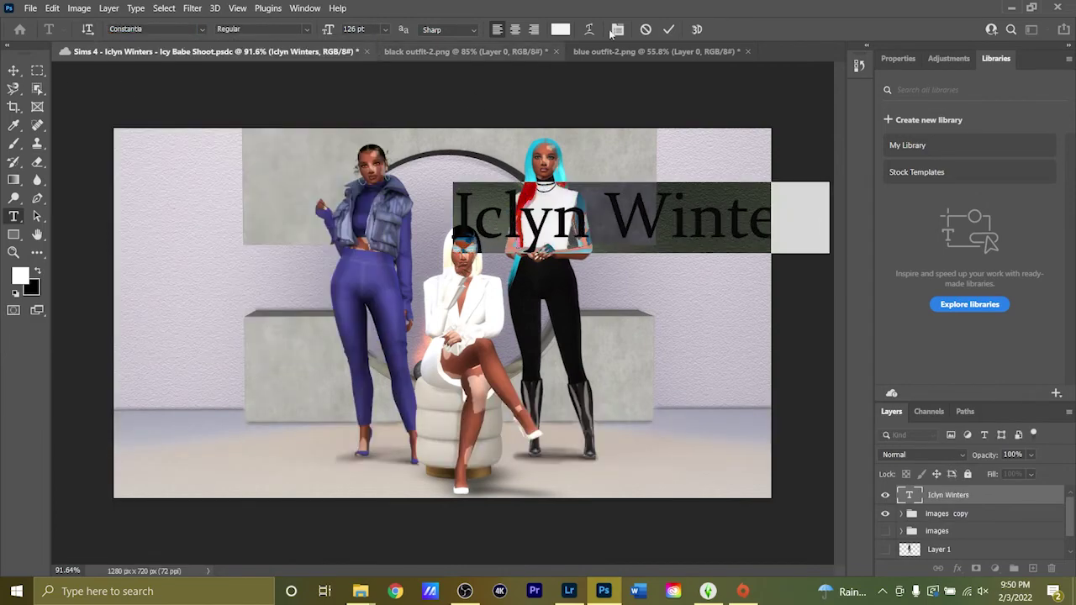
{"action": "left_click", "coordinate": [668, 30]}
{"action": "key", "text": "v"}
{"action": "left_click_drag", "start_coordinate": [576, 215], "coordinate": [407, 461]}
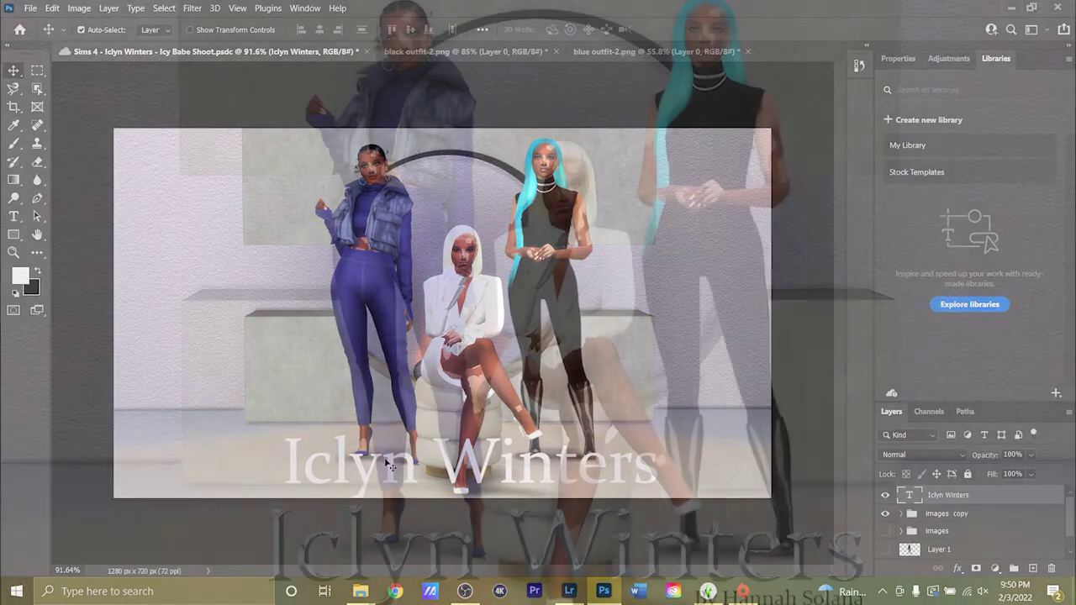